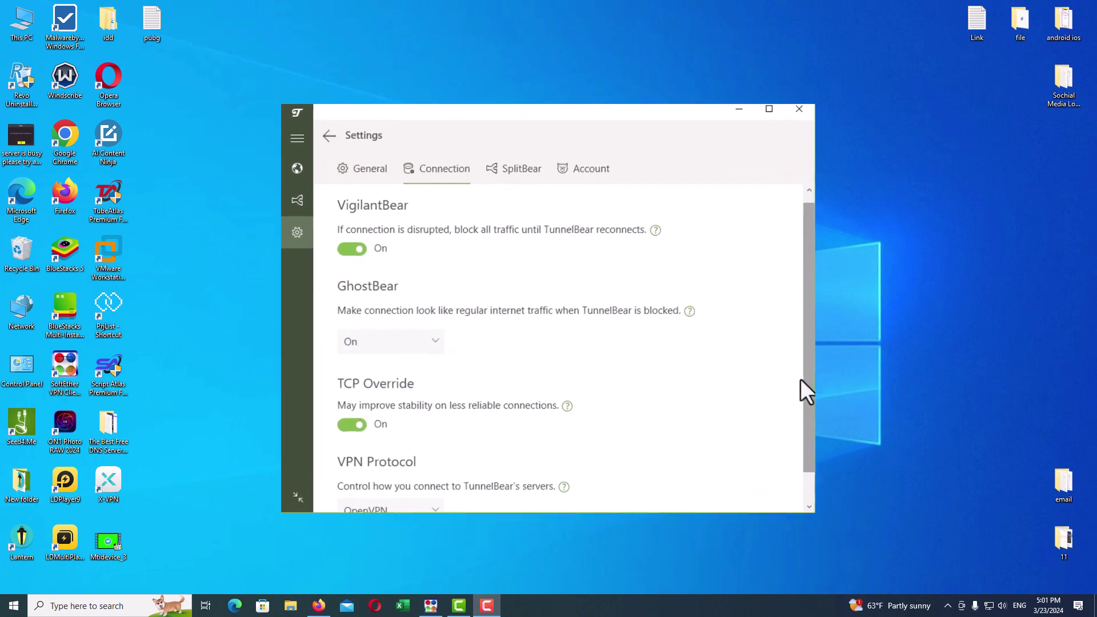
# Step: Try IKEv2 as the VPN protocol, then cancel the warning to keep OpenVPN
pyautogui.scroll(-1, 467, 503)
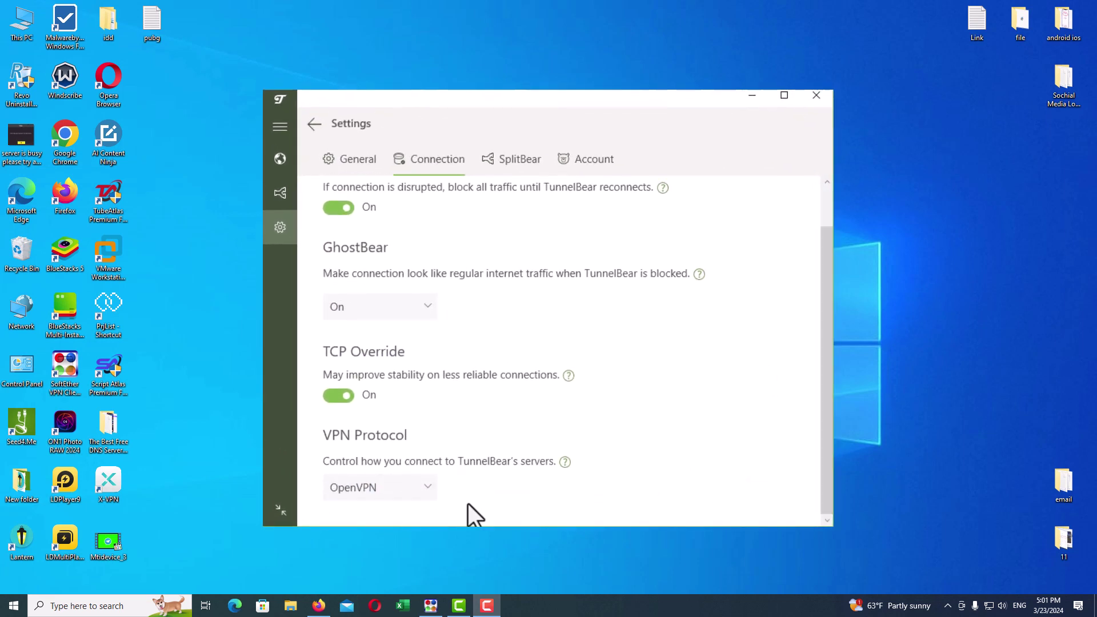
pyautogui.click(407, 486)
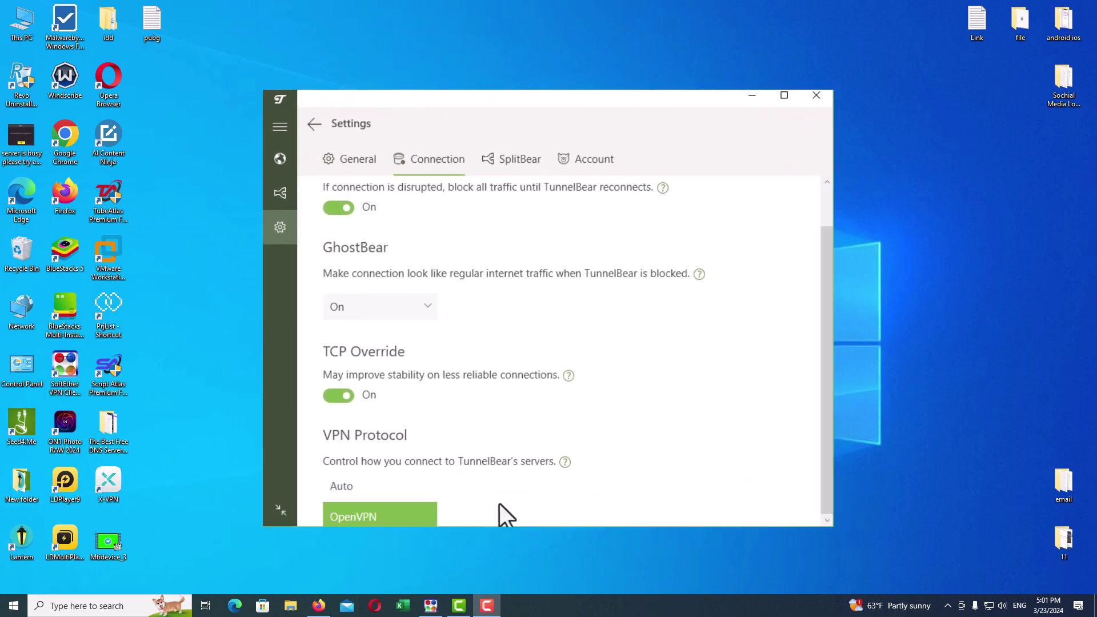
pyautogui.click(395, 498)
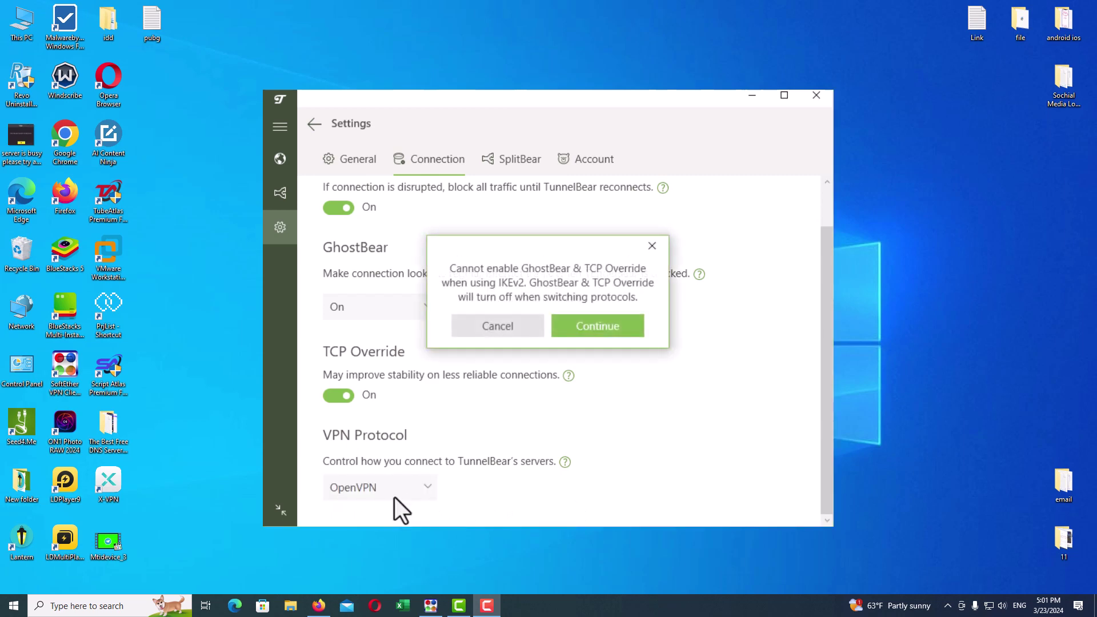
pyautogui.click(496, 326)
# Step: Try WireGuard and cancel it too, keeping OpenVPN, then show the SplitBear settings
pyautogui.click(411, 485)
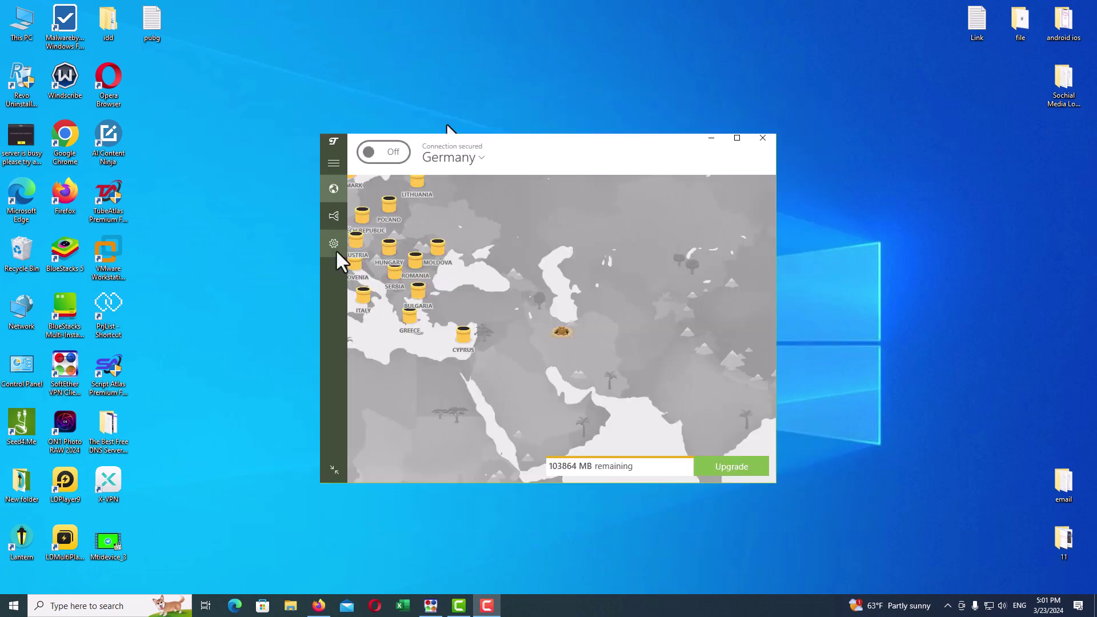
pyautogui.click(335, 251)
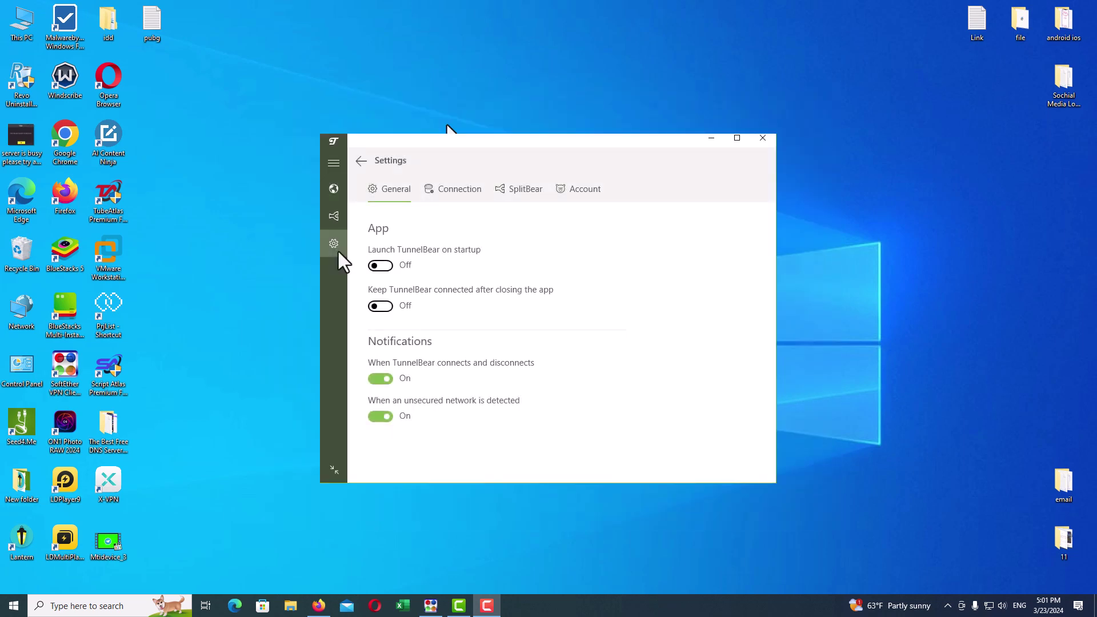
pyautogui.click(444, 188)
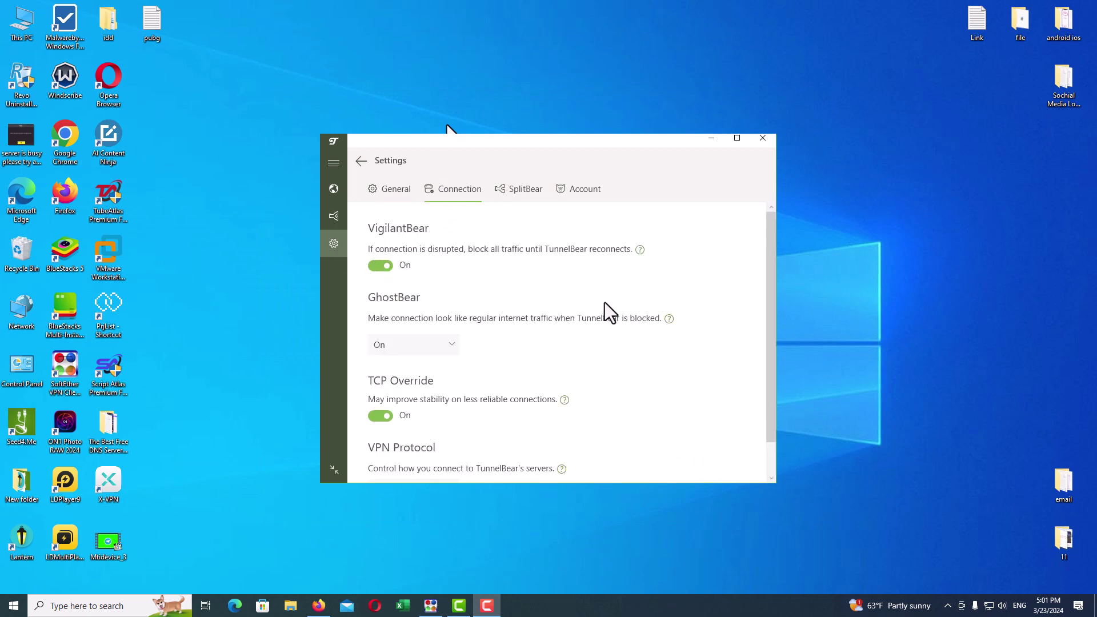
pyautogui.scroll(-2, 766, 289)
pyautogui.scroll(1, 767, 290)
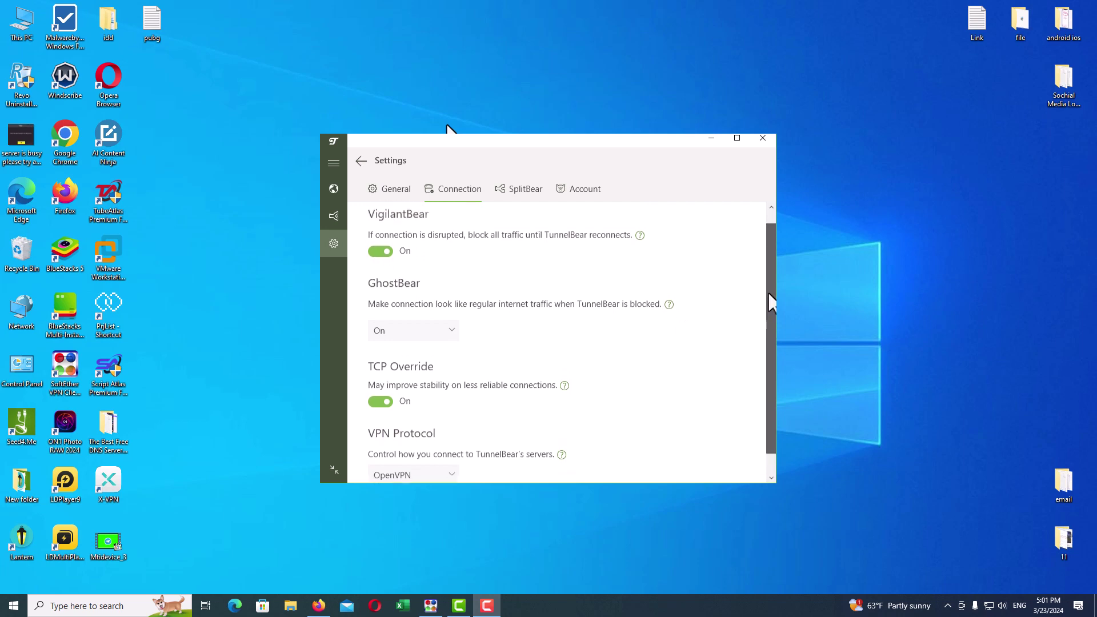
pyautogui.click(412, 509)
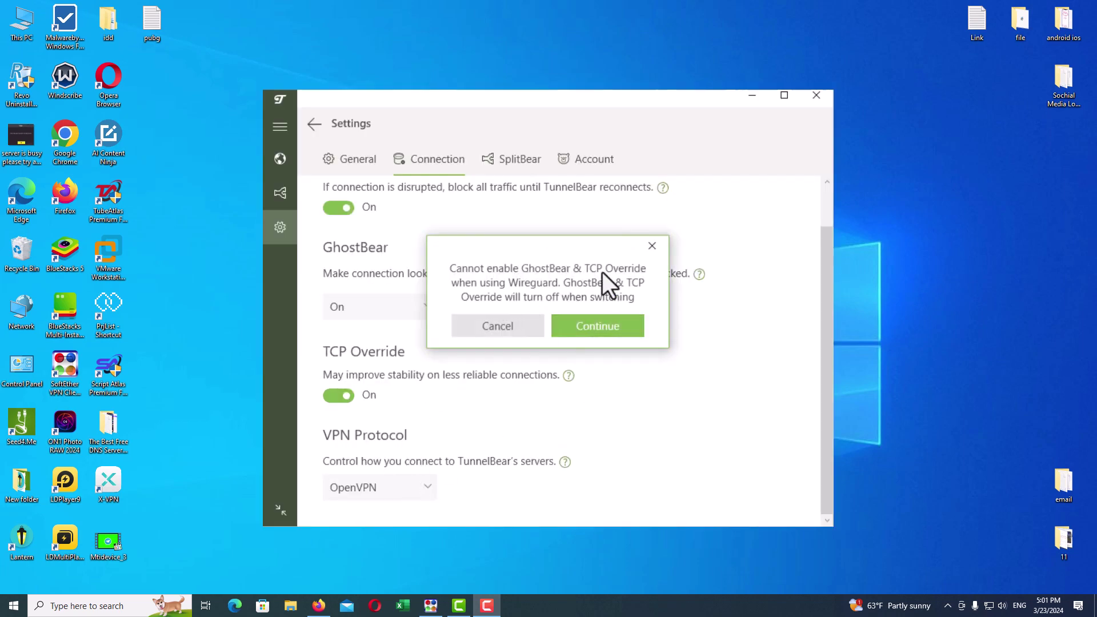
pyautogui.click(528, 331)
pyautogui.click(519, 159)
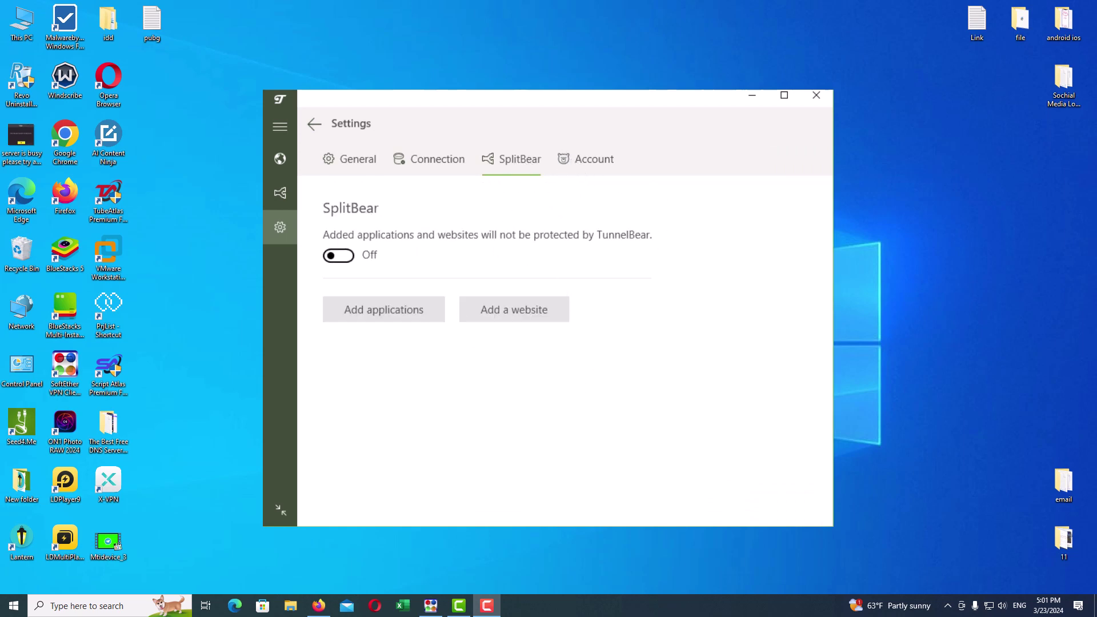
# Step: Close TunnelBear's settings with Esc and minimize everything to show the Windows desktop
pyautogui.press('Escape')
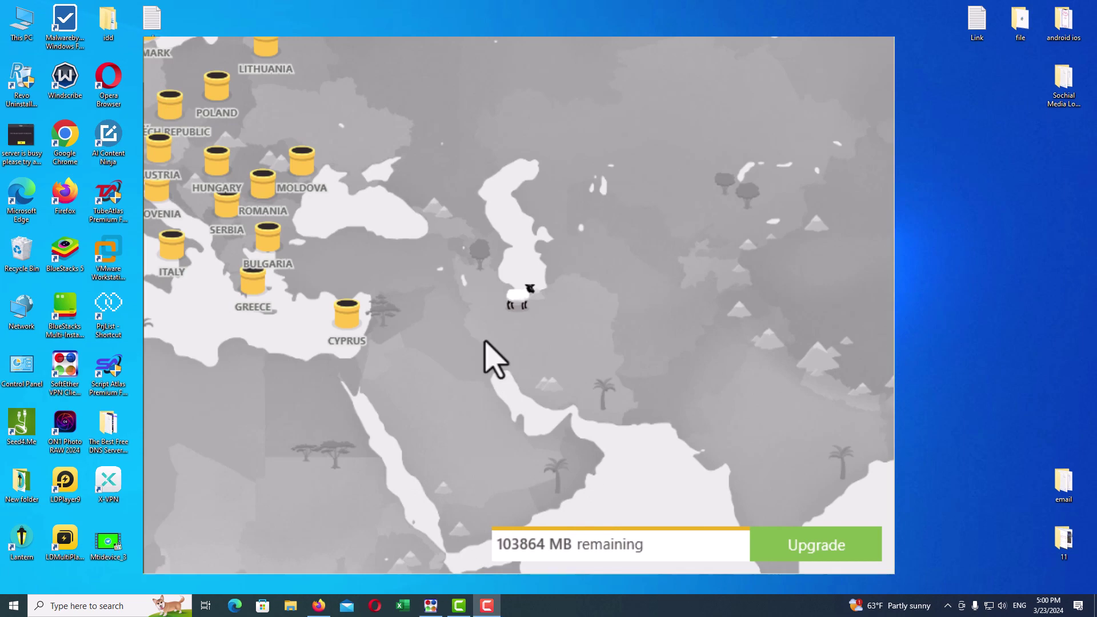
pyautogui.press('super+d')
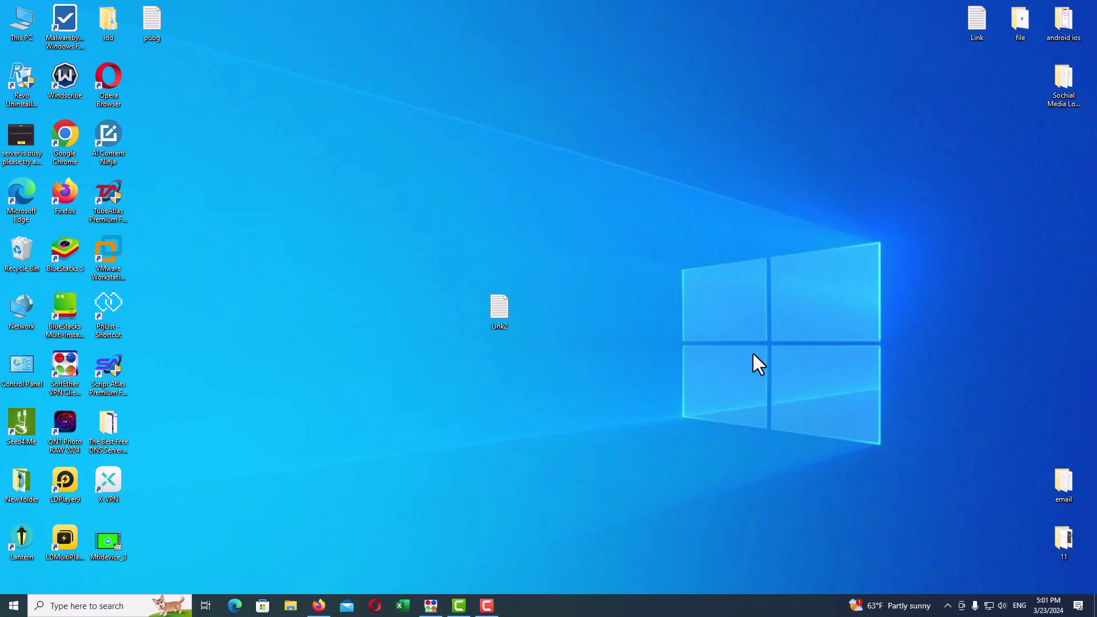
# Step: Connect SoftEther to VPN Gate relay 111.217.57.136, chosen from the list sorted by uptime
pyautogui.click(432, 607)
pyautogui.moveTo(506, 67); pyautogui.dragTo(473, 63)
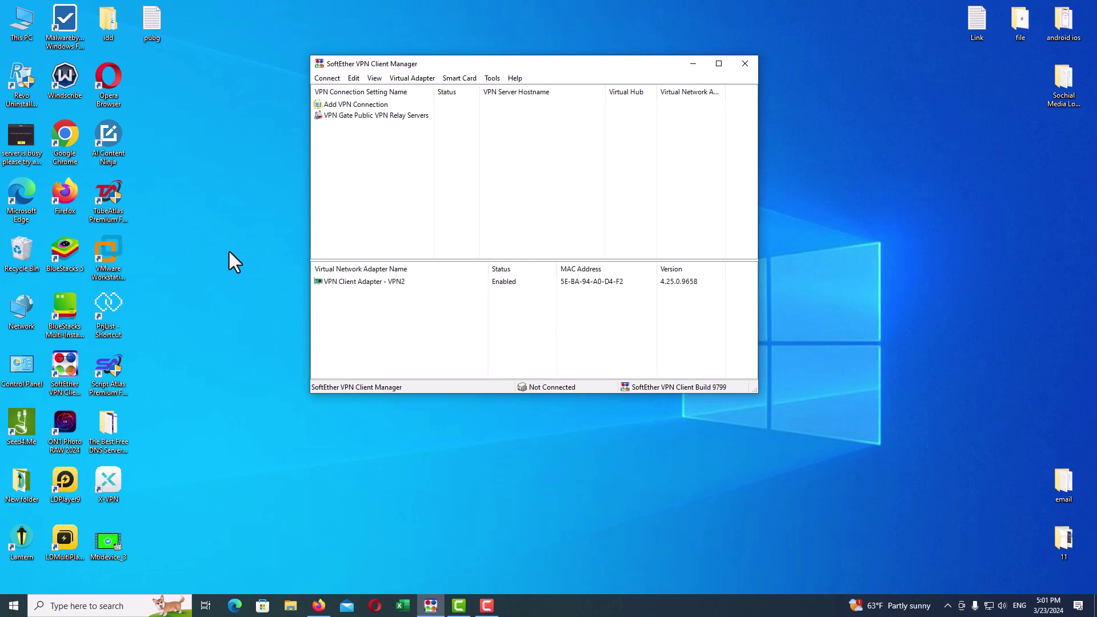
pyautogui.doubleClick(376, 115)
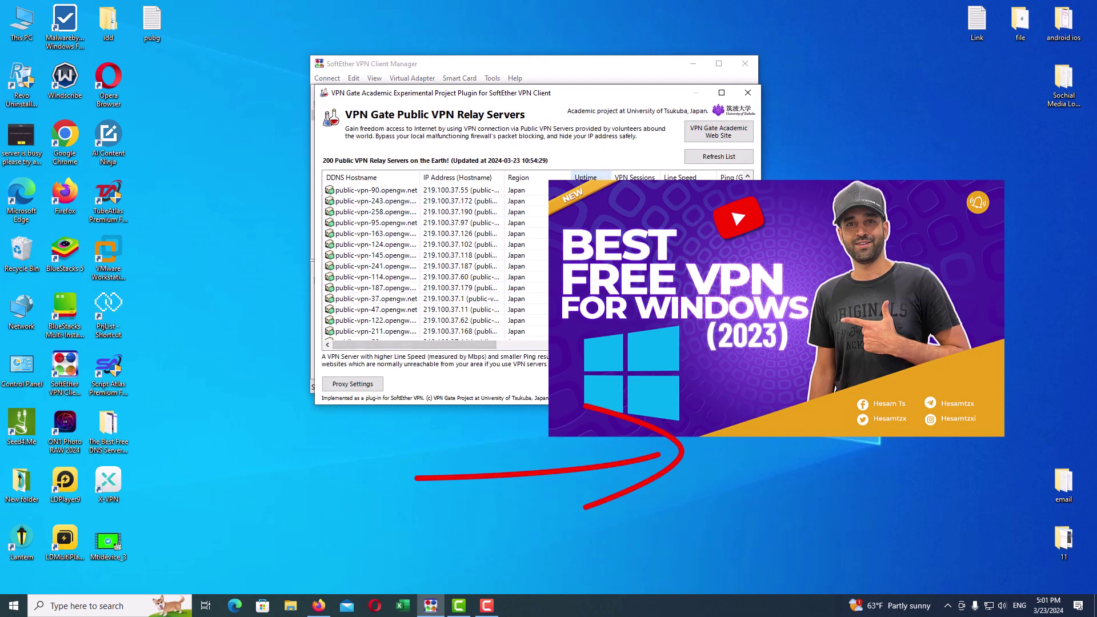
pyautogui.click(586, 177)
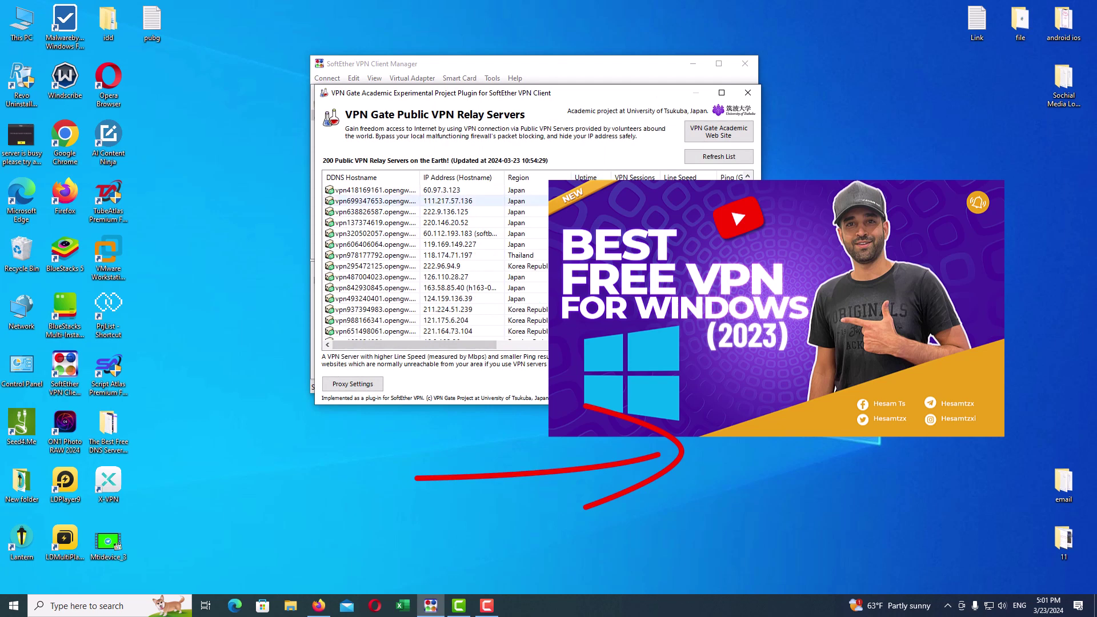
pyautogui.doubleClick(571, 200)
pyautogui.click(476, 254)
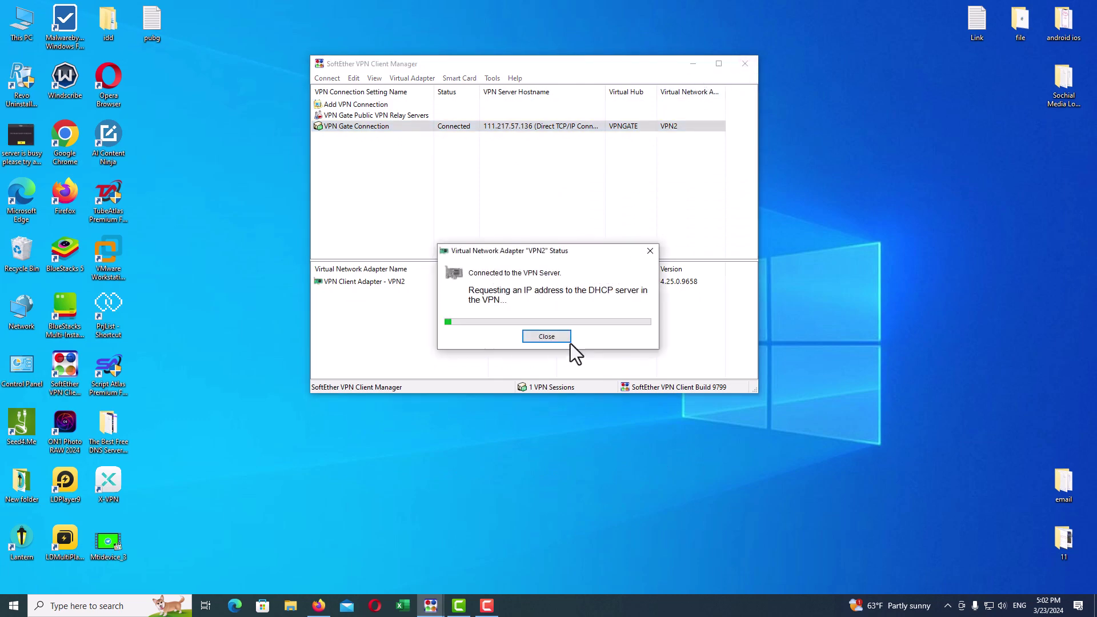
pyautogui.click(560, 341)
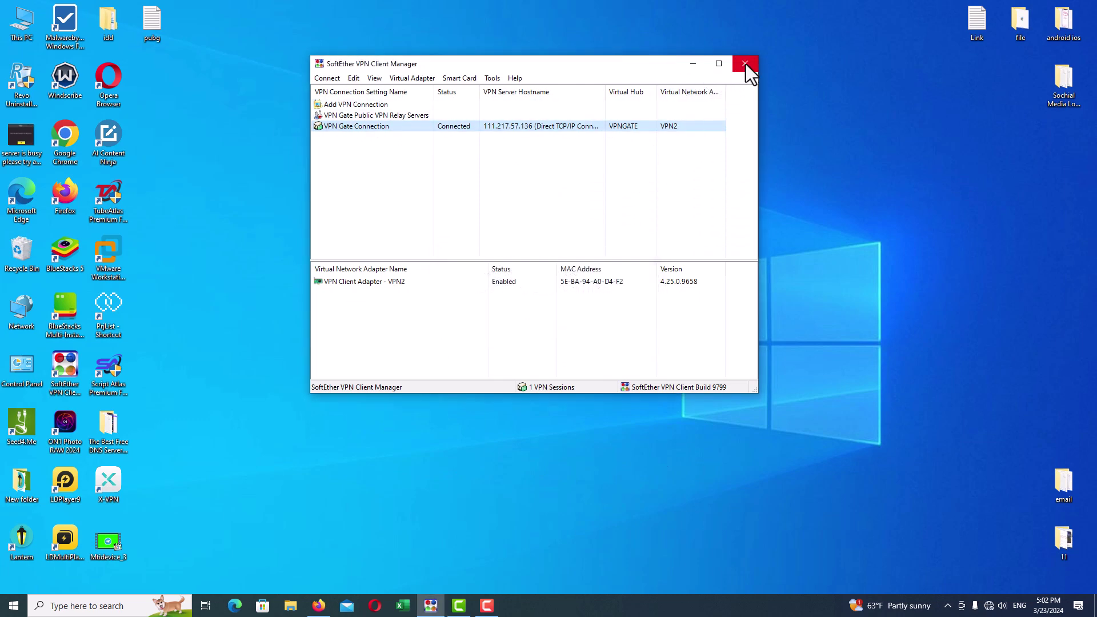
# Step: Close the SoftEther client manager and refresh the desktop
pyautogui.click(744, 64)
pyautogui.rightClick(675, 196)
pyautogui.click(698, 232)
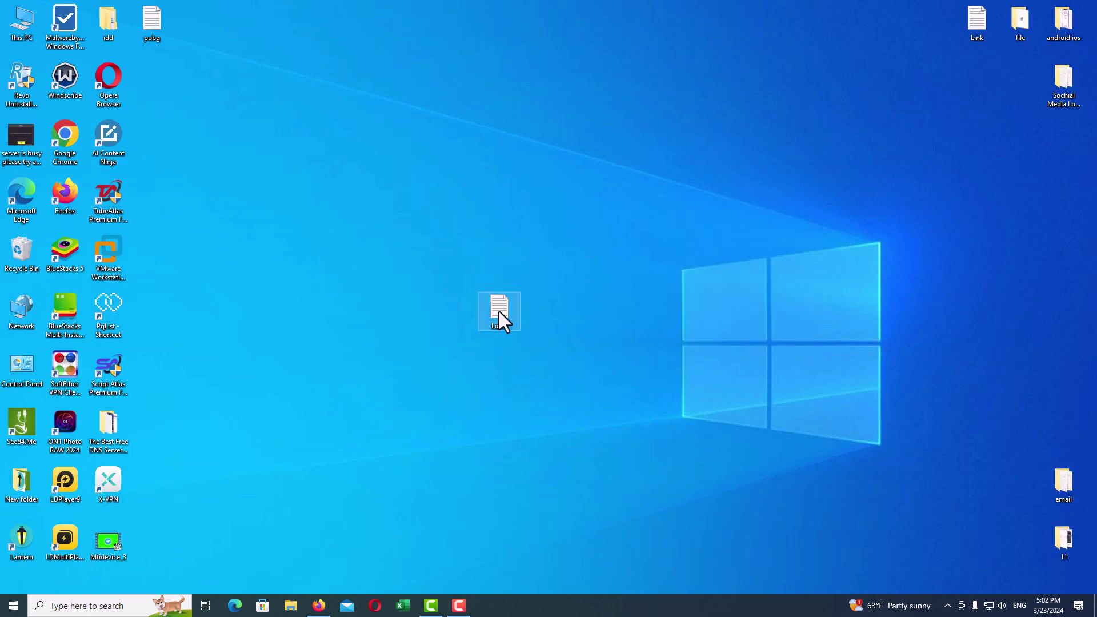
# Step: Copy the tunnelbear.com signup URL from the Link2 text file and switch to Firefox
pyautogui.doubleClick(499, 311)
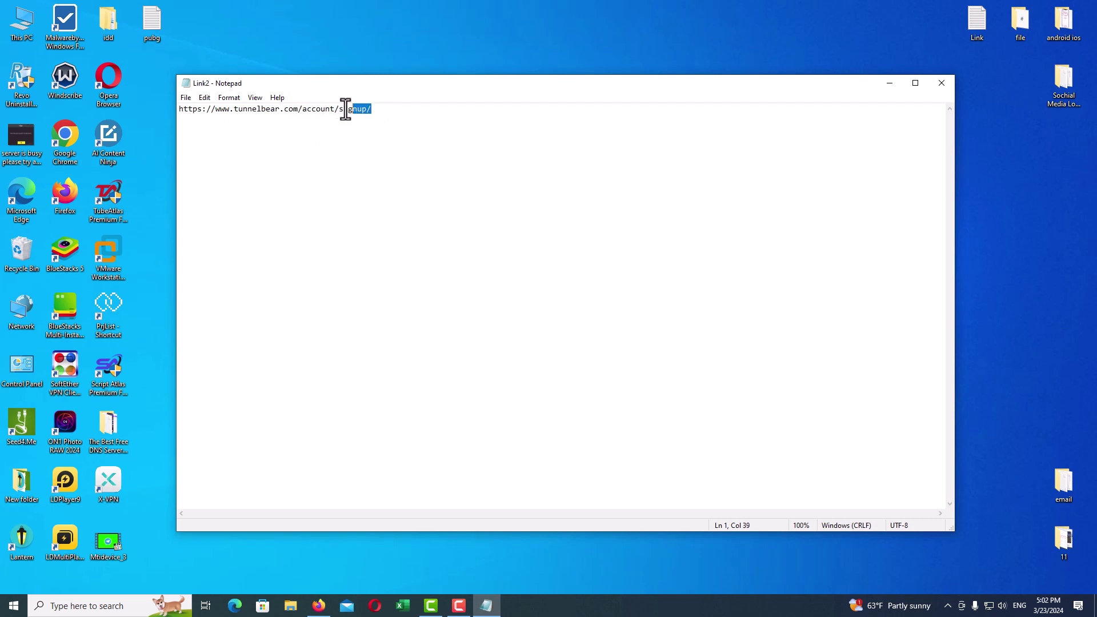
pyautogui.moveTo(346, 110); pyautogui.dragTo(181, 109)
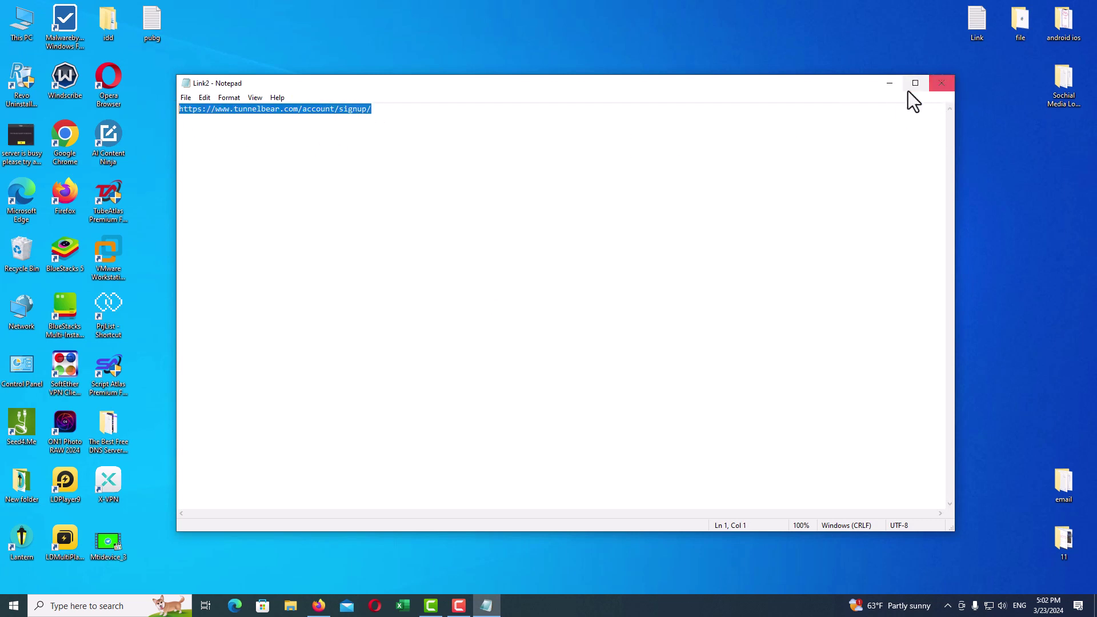
pyautogui.click(889, 83)
pyautogui.click(318, 605)
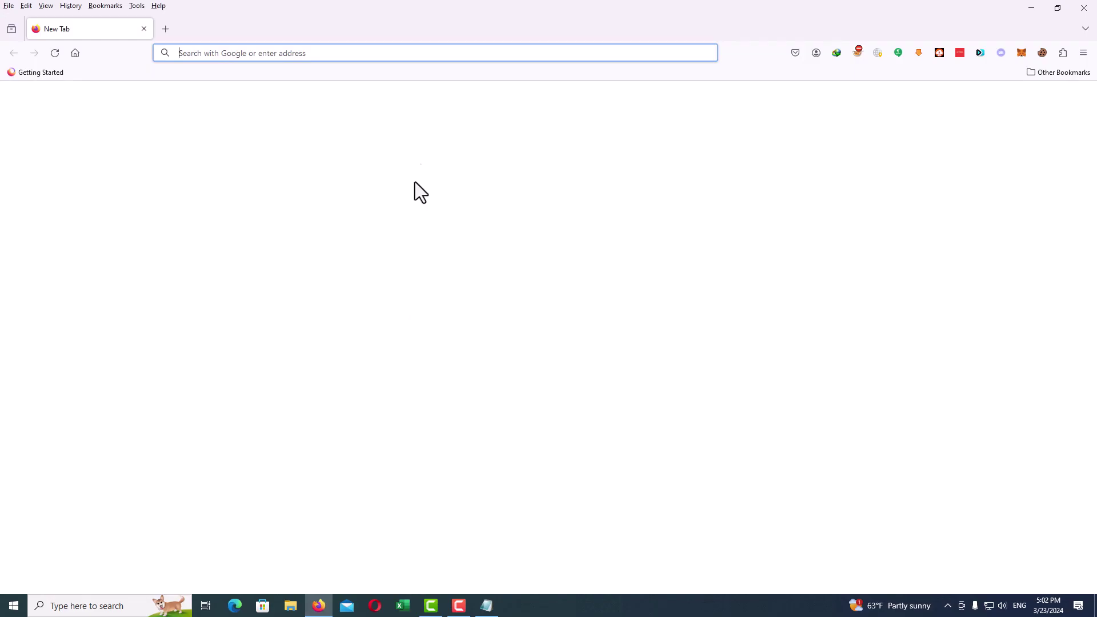
# Step: Paste and load the TunnelBear signup link in Firefox, then start a new tab
pyautogui.rightClick(234, 52)
pyautogui.click(267, 154)
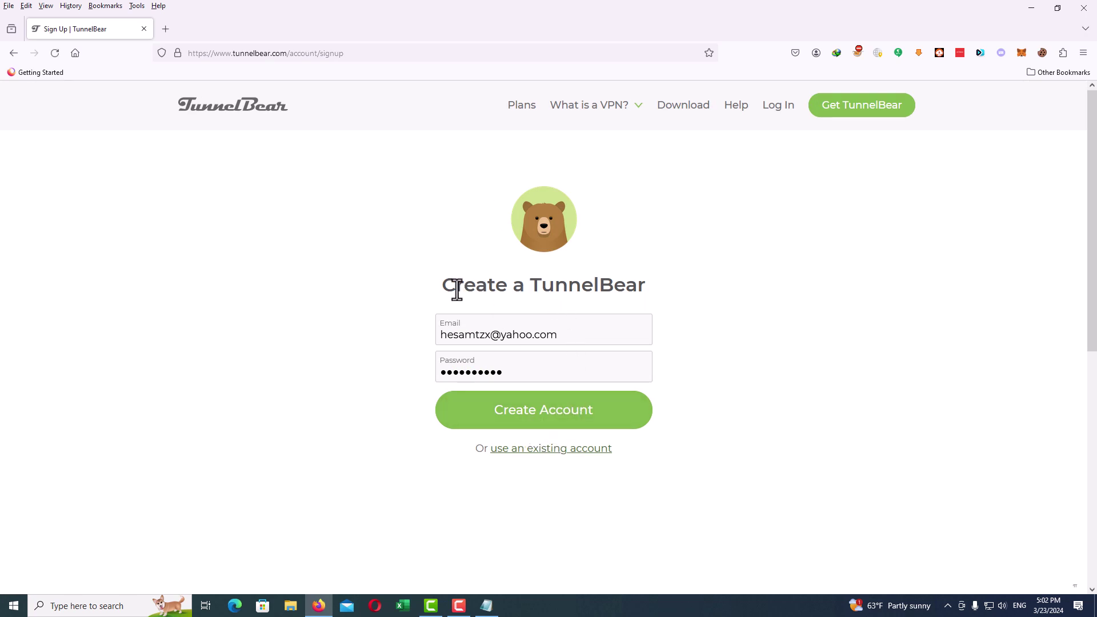
pyautogui.moveTo(474, 289); pyautogui.dragTo(673, 290)
pyautogui.click(677, 296)
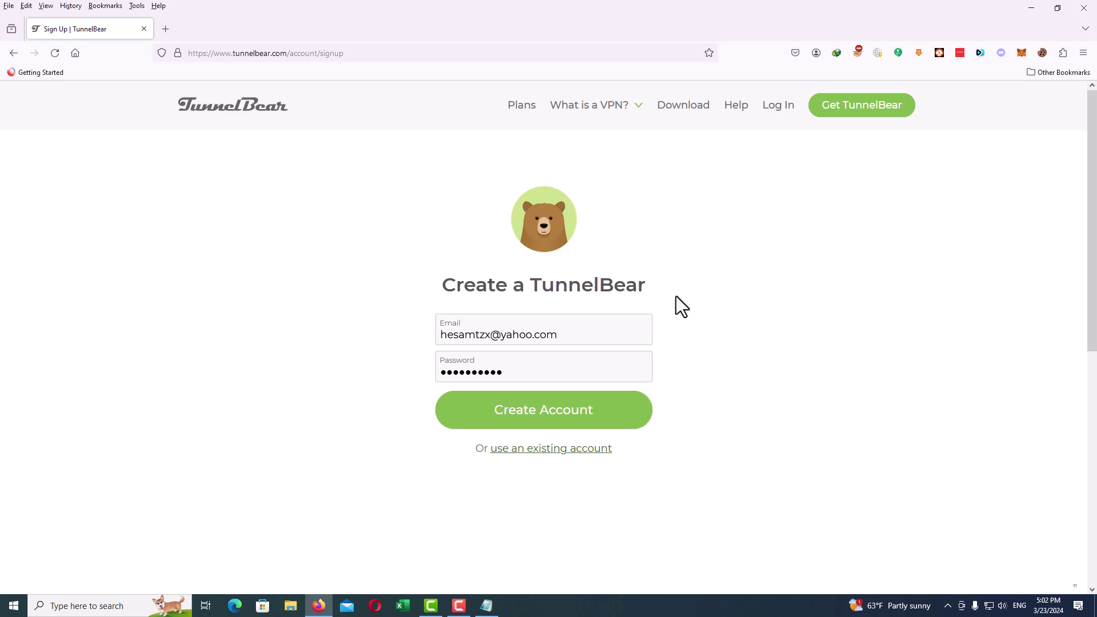
pyautogui.click(156, 32)
# Step: Load email1.io and copy the newly generated temporary inbox address
pyautogui.write('emai')
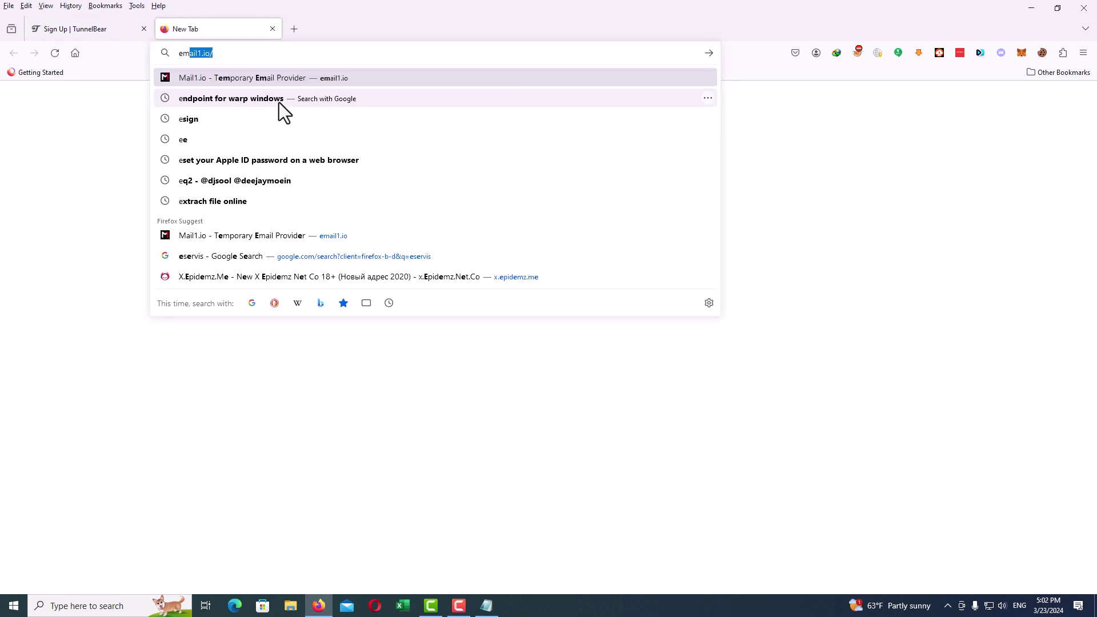
pyautogui.write('l1')
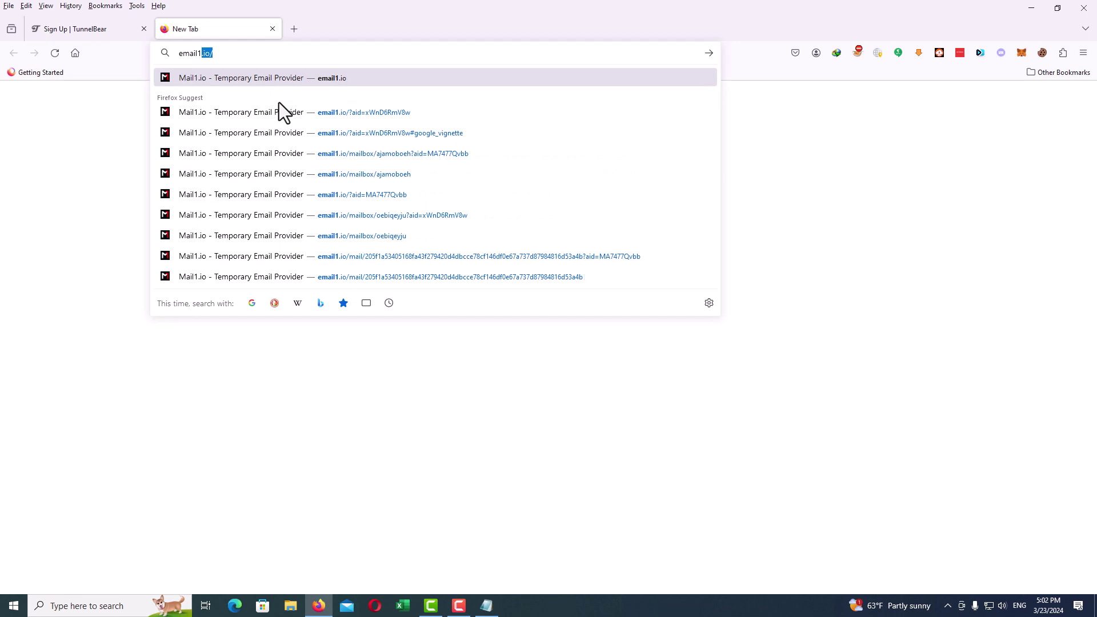
pyautogui.write('.o')
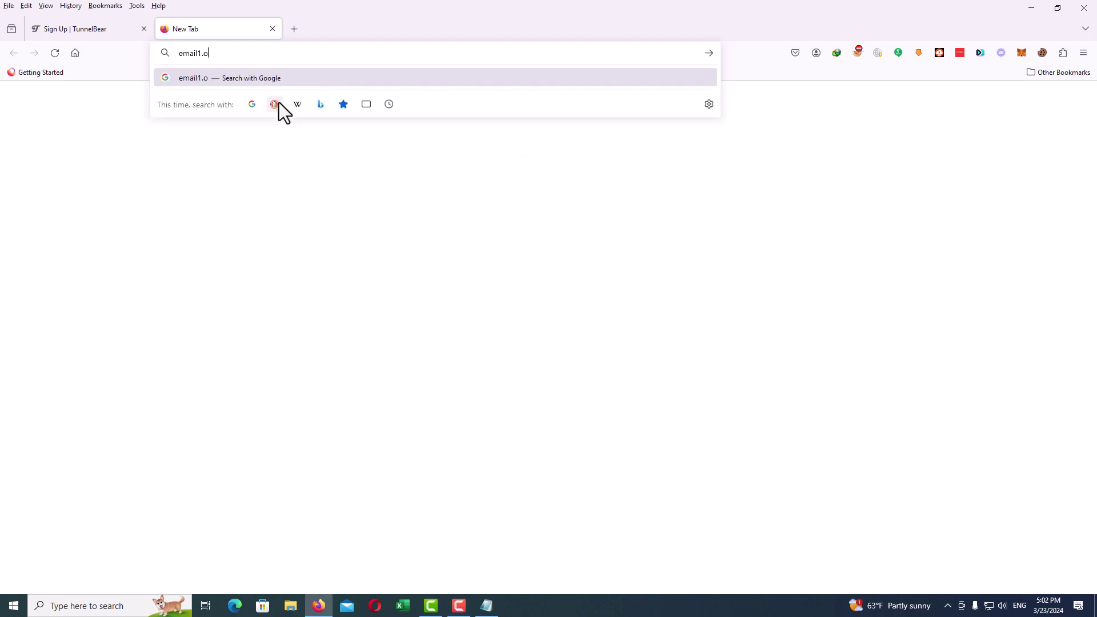
pyautogui.press('BackSpace')
pyautogui.press('Return')
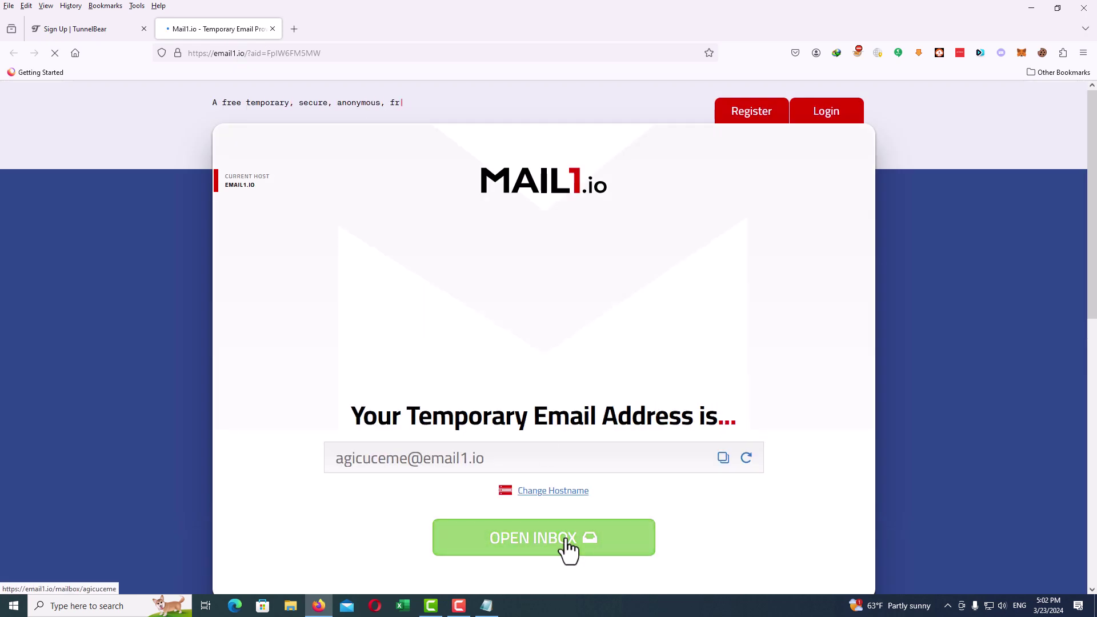
pyautogui.click(517, 541)
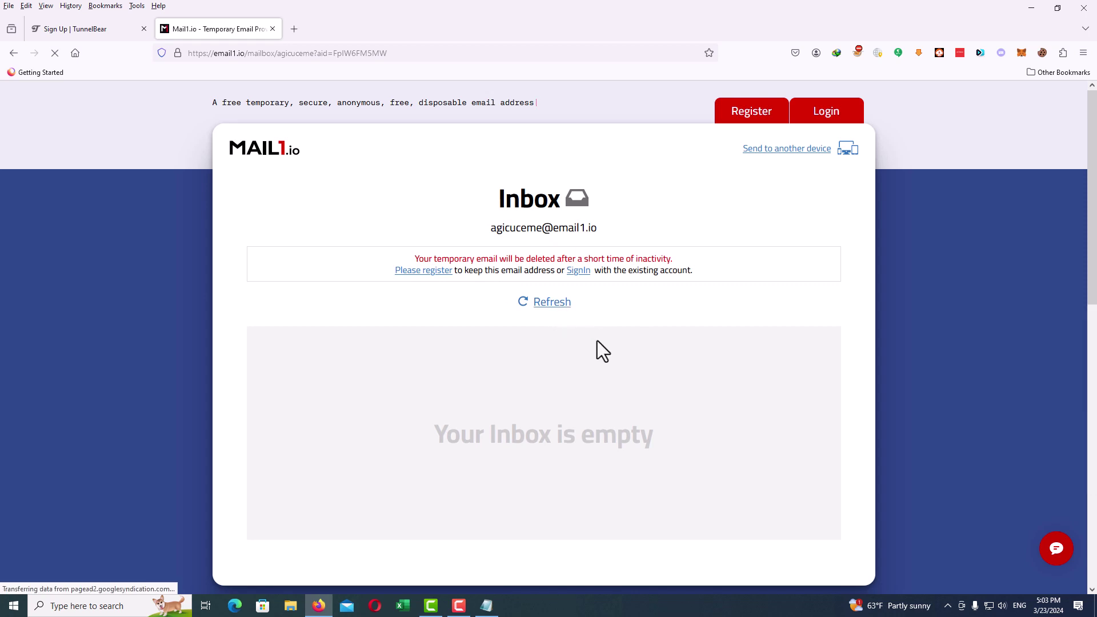
pyautogui.click(591, 228)
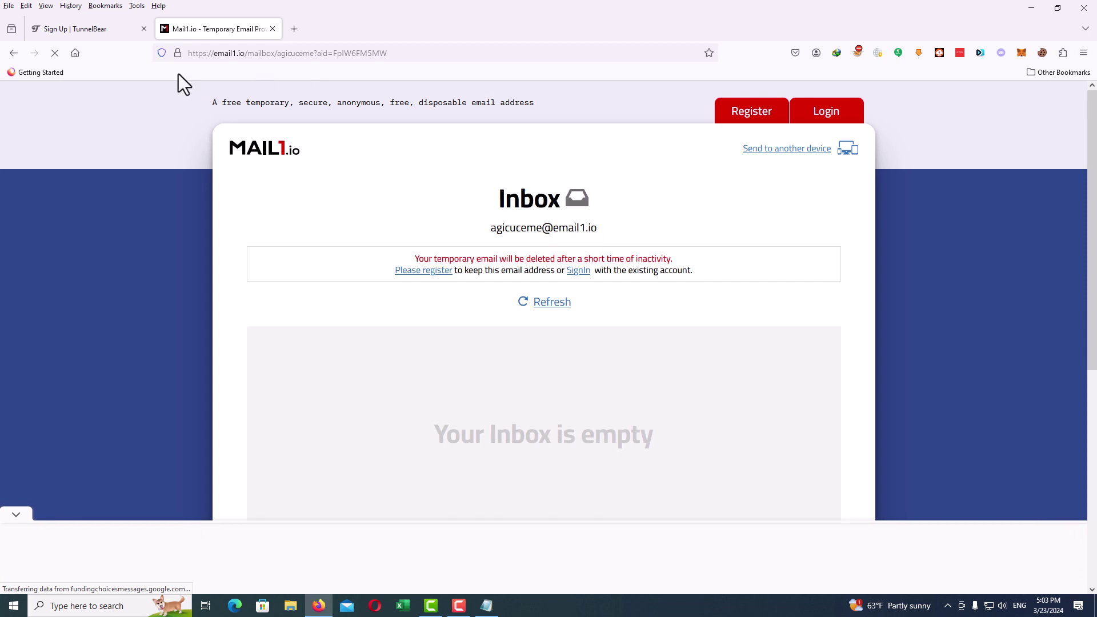
pyautogui.click(92, 32)
# Step: Sign up with the copied temporary email and a new password, declining to save the password
pyautogui.moveTo(598, 336); pyautogui.dragTo(365, 330)
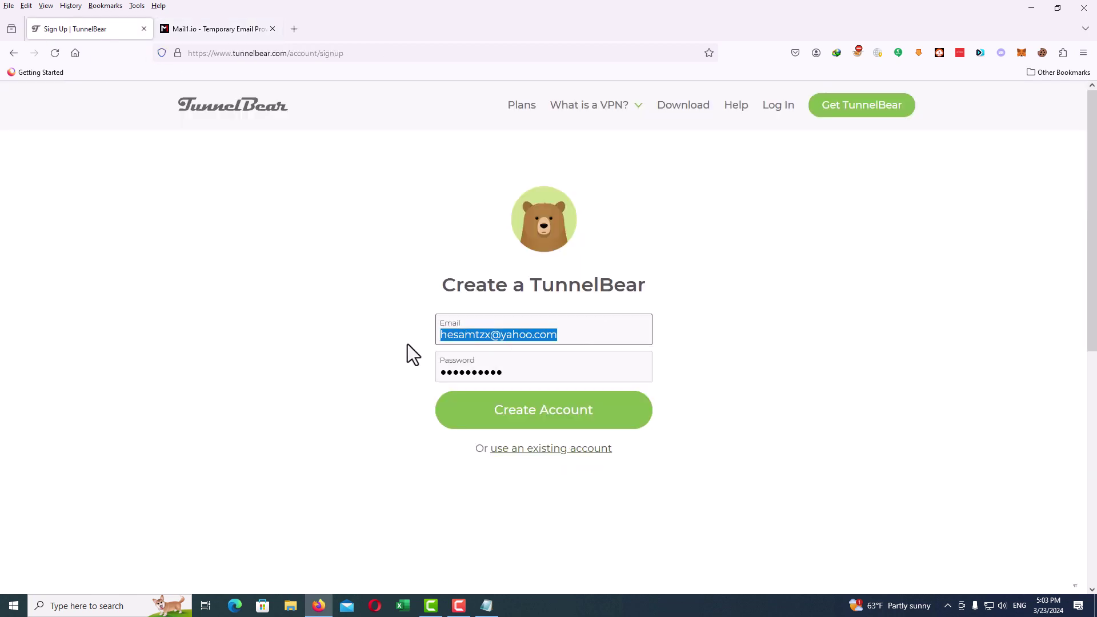
pyautogui.hotkey('ctrl', 'v')
pyautogui.click(526, 376)
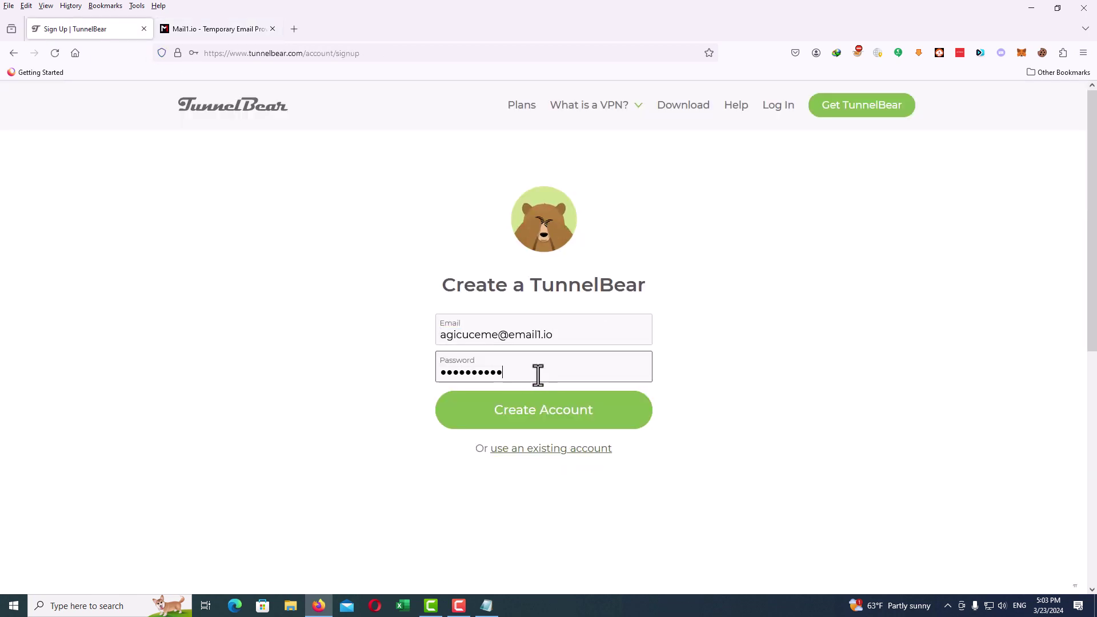
pyautogui.moveTo(537, 374); pyautogui.dragTo(386, 379)
pyautogui.write('a')
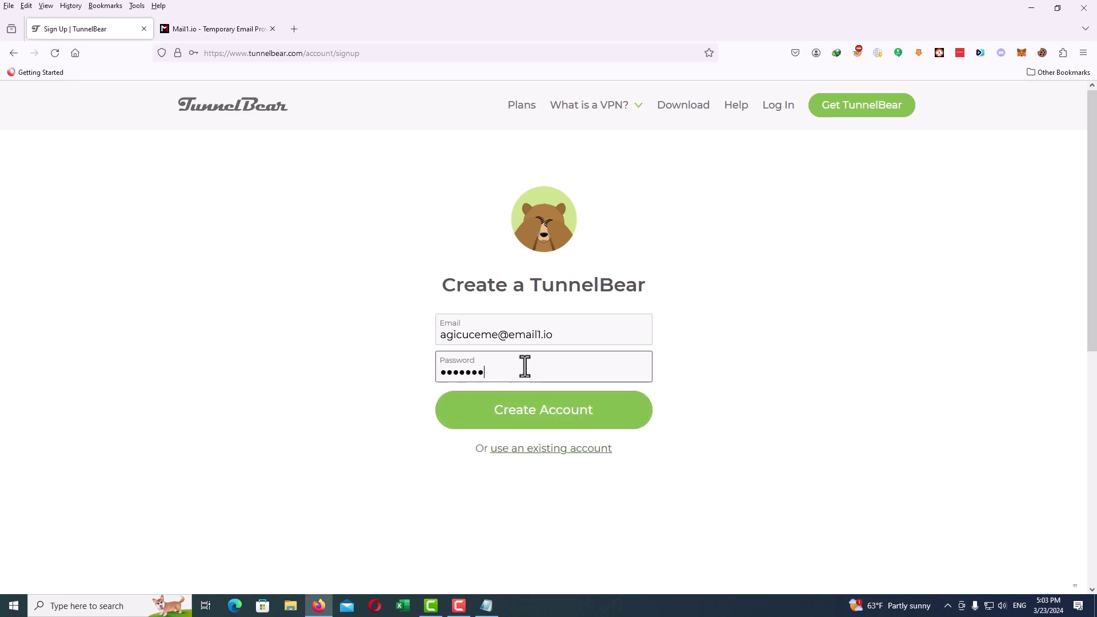
pyautogui.click(561, 424)
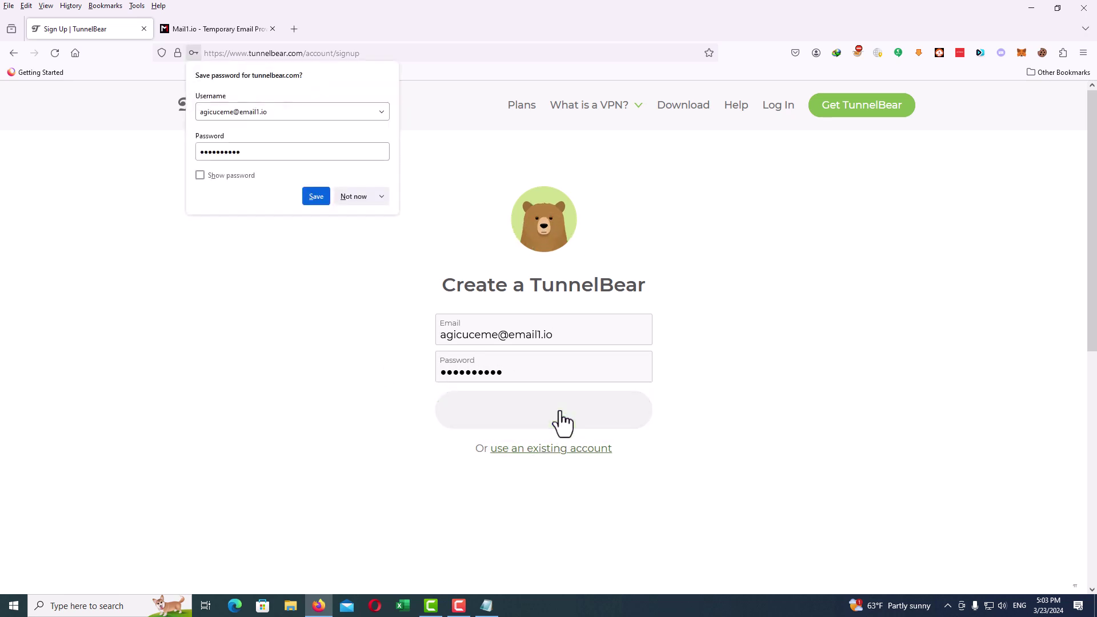
pyautogui.click(361, 205)
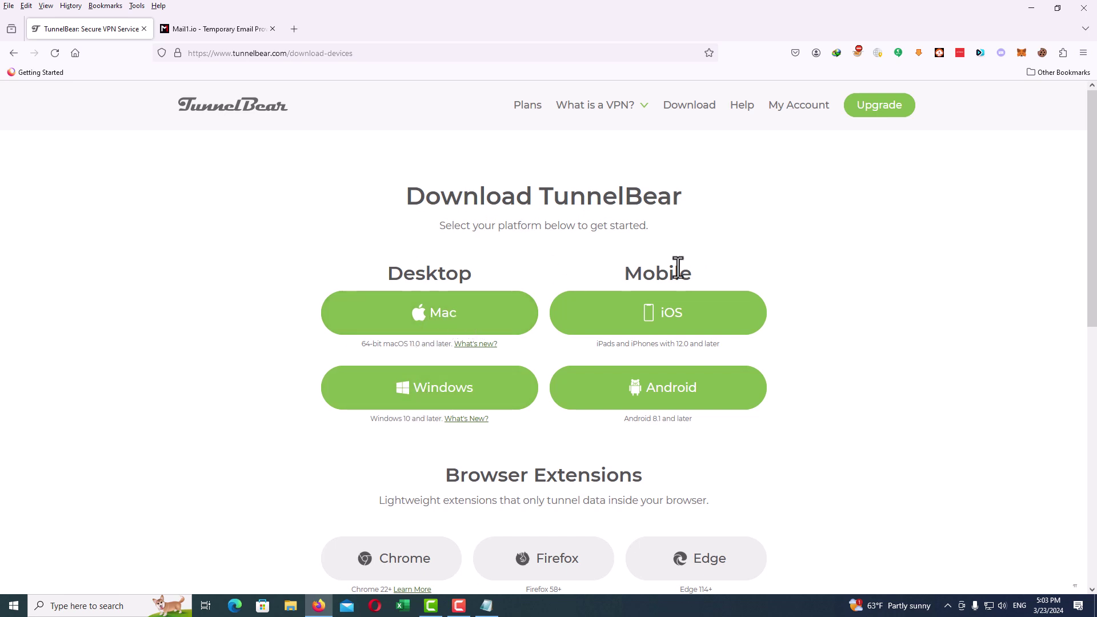
# Step: Look over the Download TunnelBear page's platform options
pyautogui.moveTo(625, 276); pyautogui.dragTo(703, 286)
pyautogui.click(727, 258)
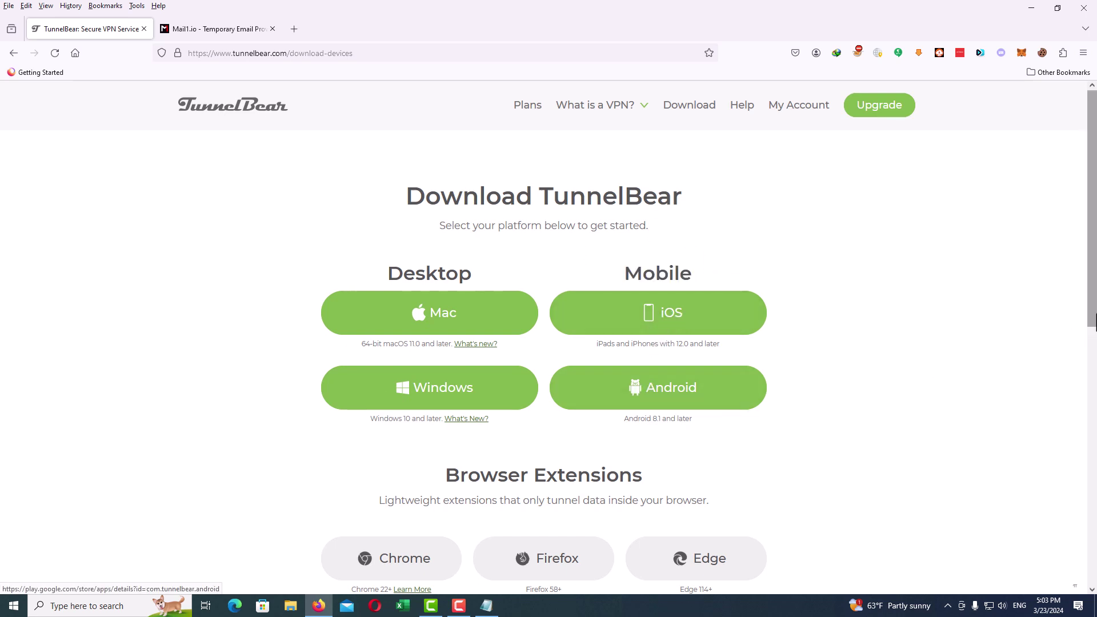
pyautogui.scroll(-4, 1061, 429)
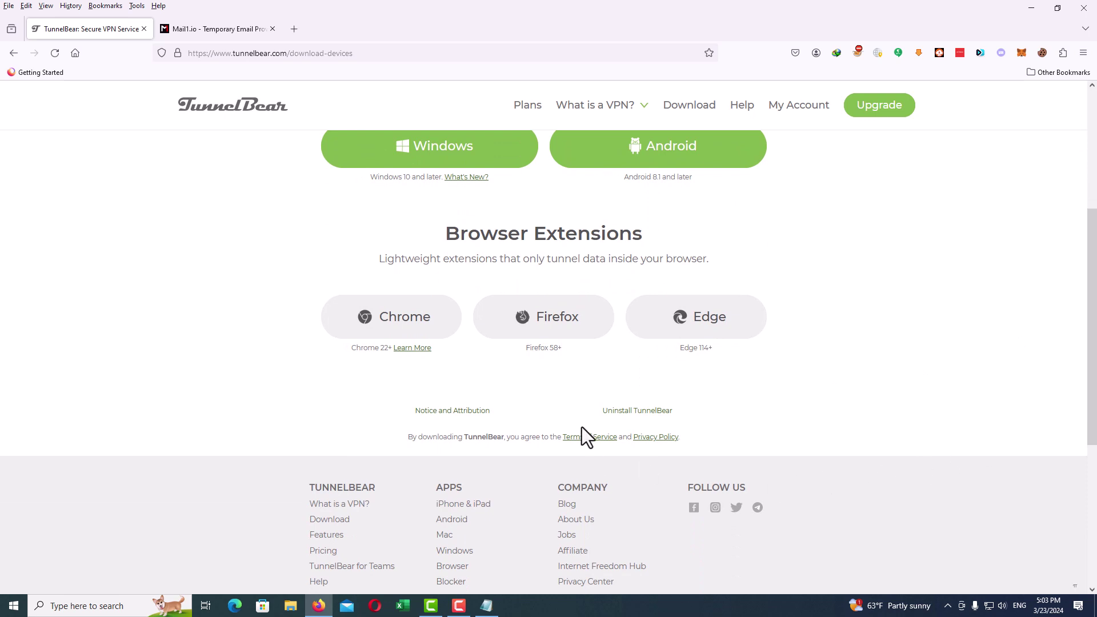
# Step: Start downloading the 152.79 MB Windows installer into Downloads\Programs
pyautogui.moveTo(546, 234); pyautogui.dragTo(648, 252)
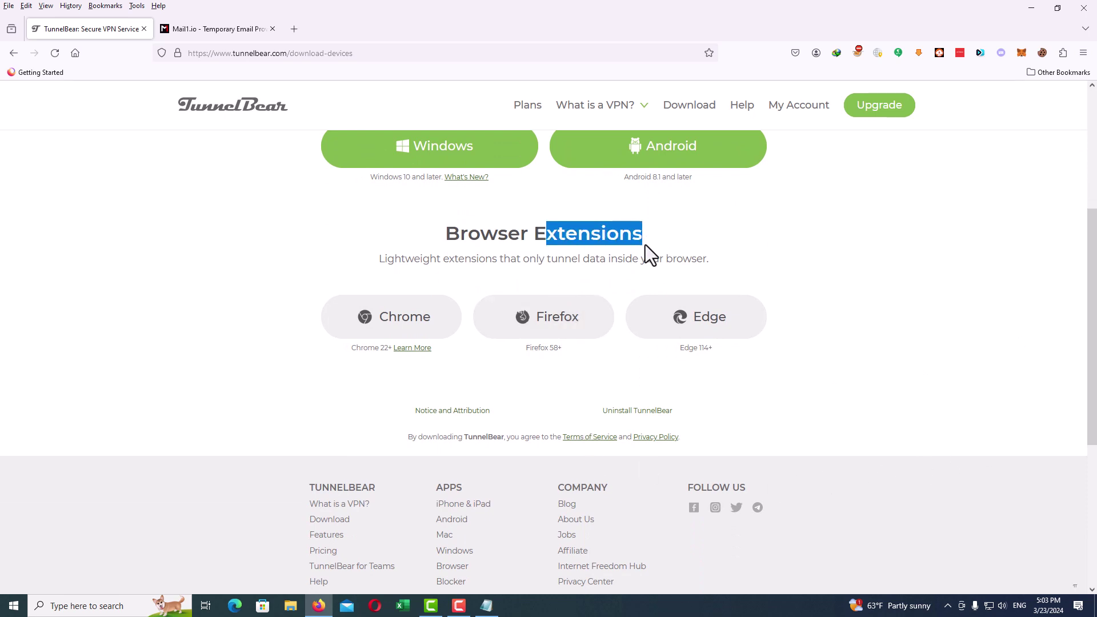
pyautogui.click(363, 421)
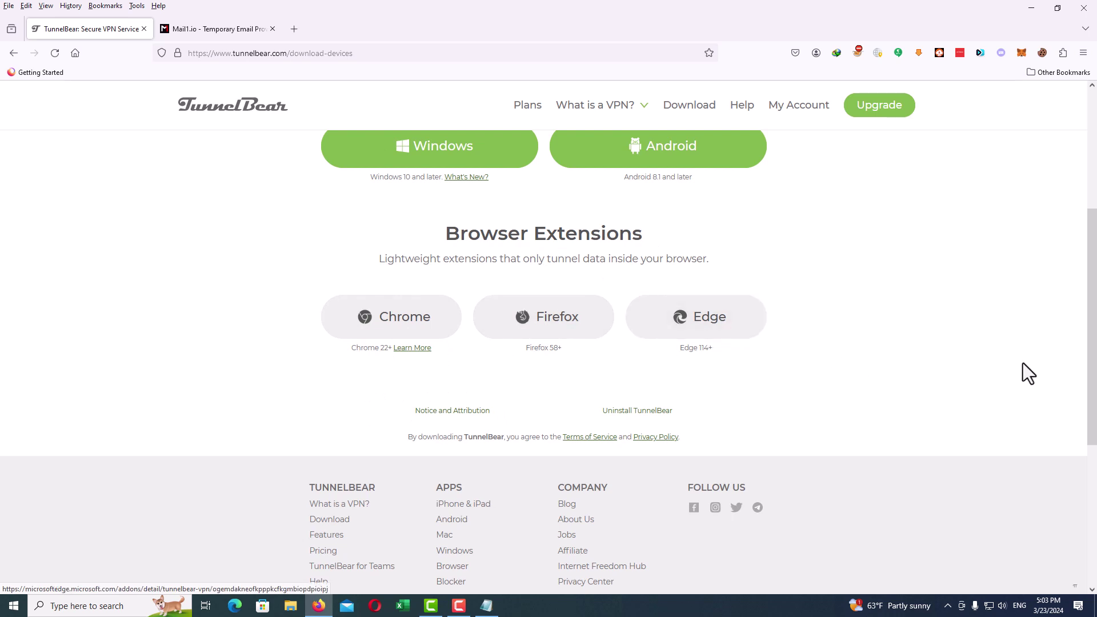
pyautogui.moveTo(1091, 380); pyautogui.dragTo(1093, 265)
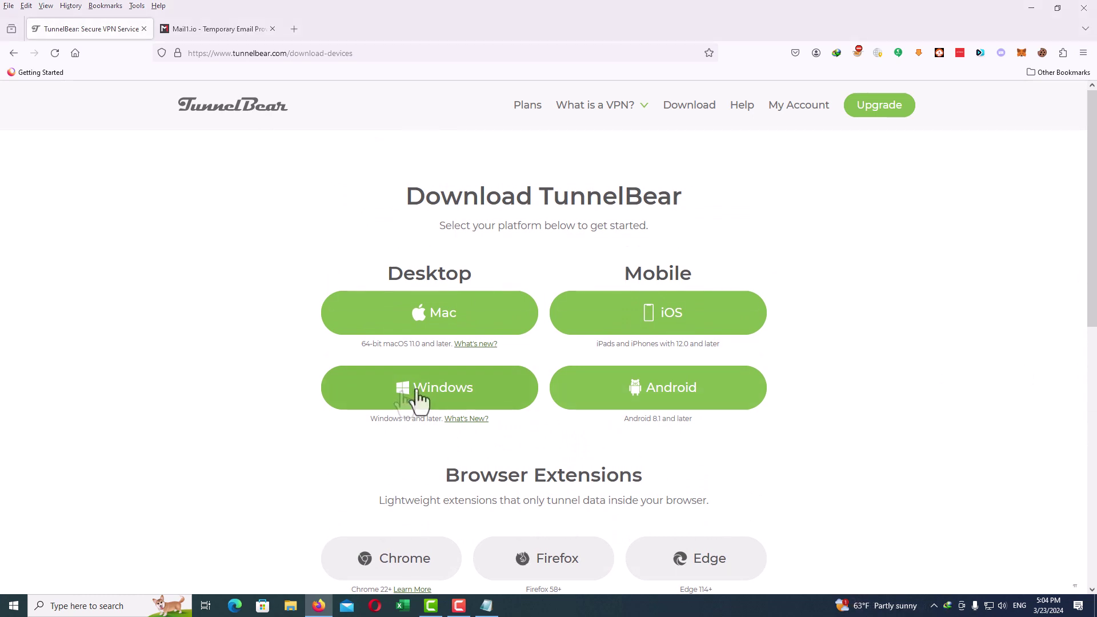
pyautogui.click(427, 396)
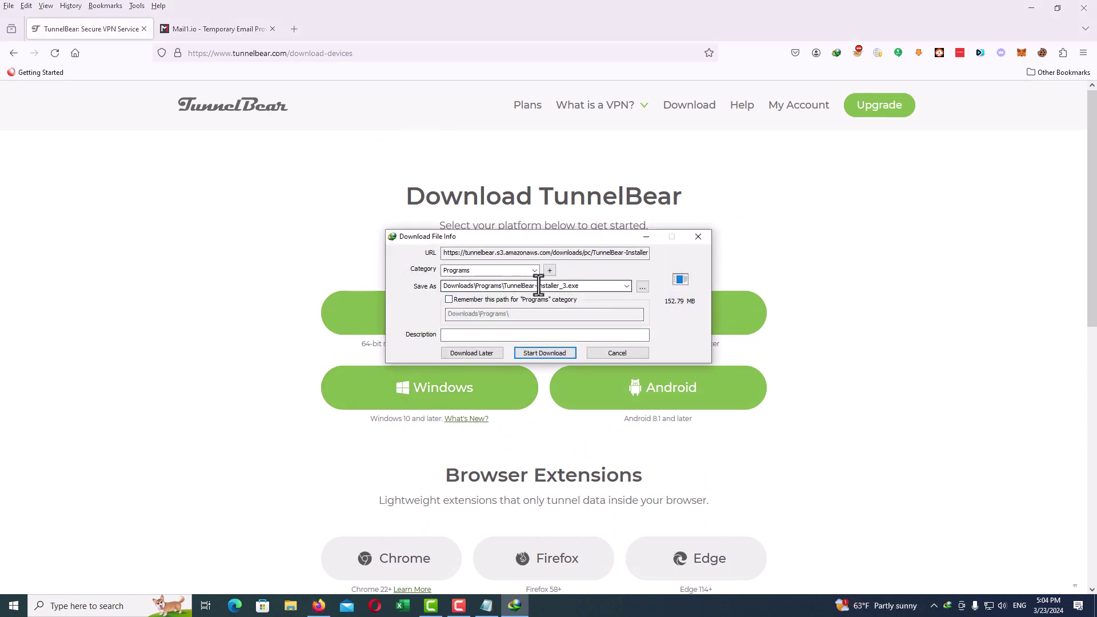
pyautogui.click(557, 353)
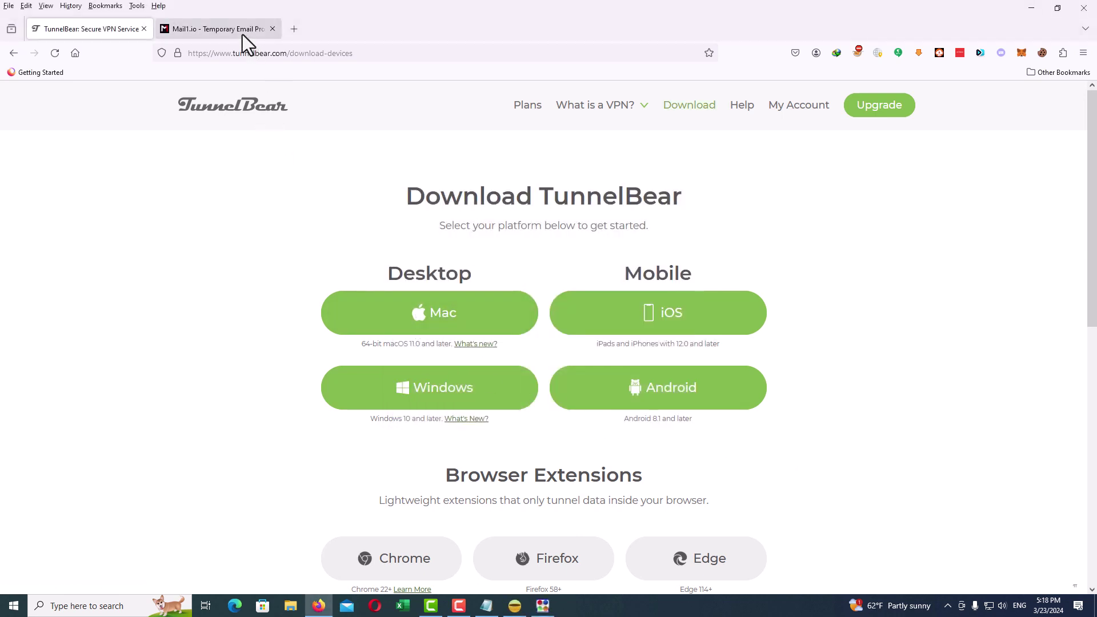
# Step: Open TunnelBear's email confirmation message in the Mail1.io inbox and verify the account
pyautogui.click(242, 34)
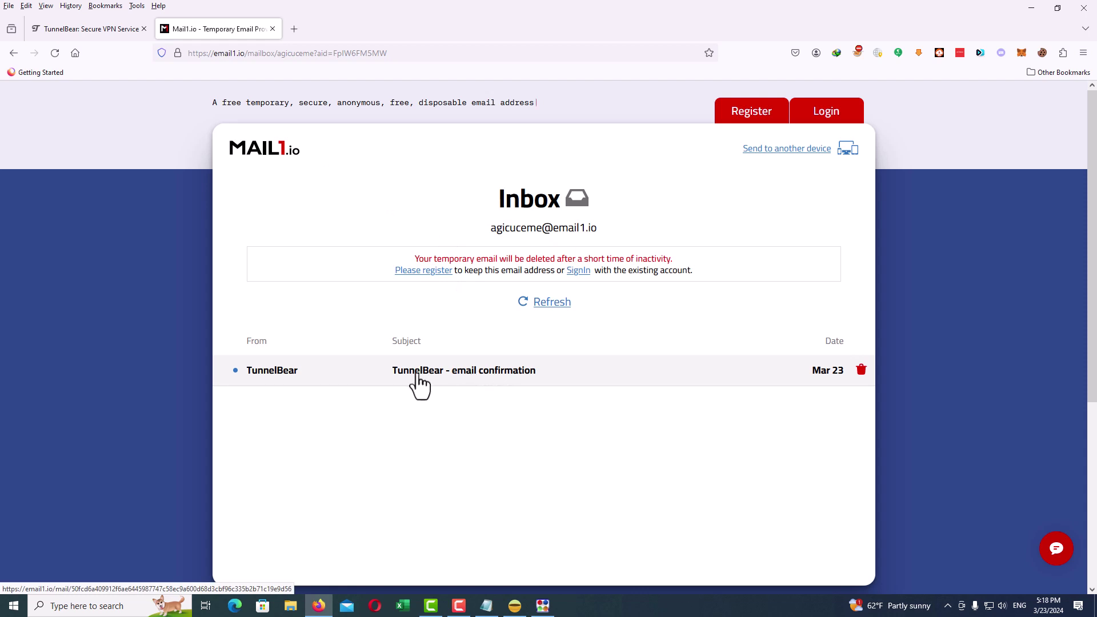
pyautogui.click(465, 377)
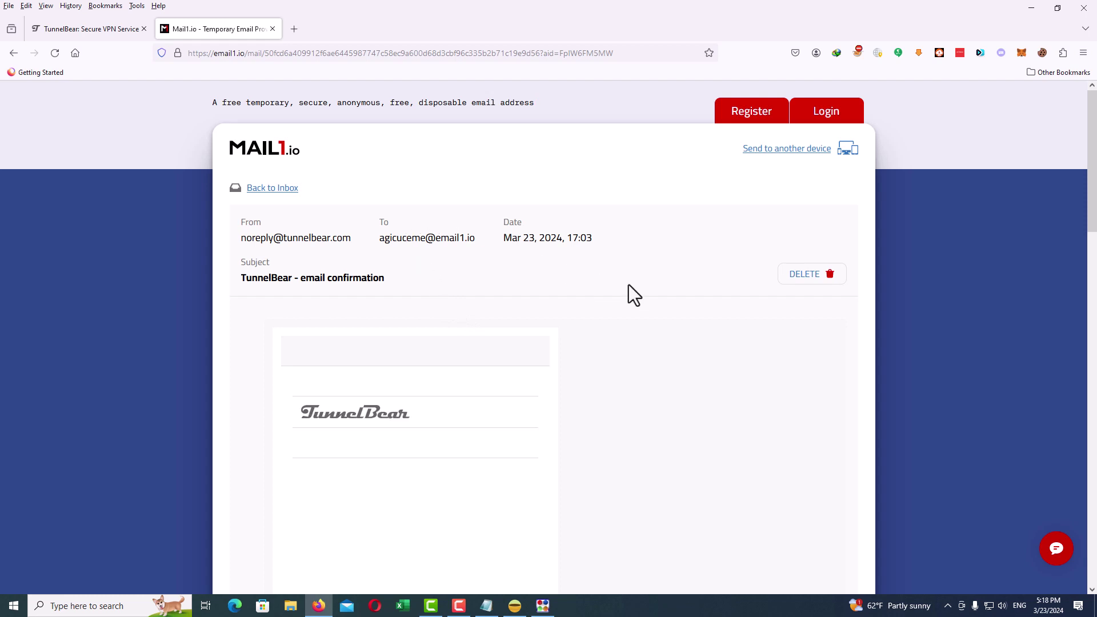
pyautogui.moveTo(1094, 214); pyautogui.dragTo(1094, 366)
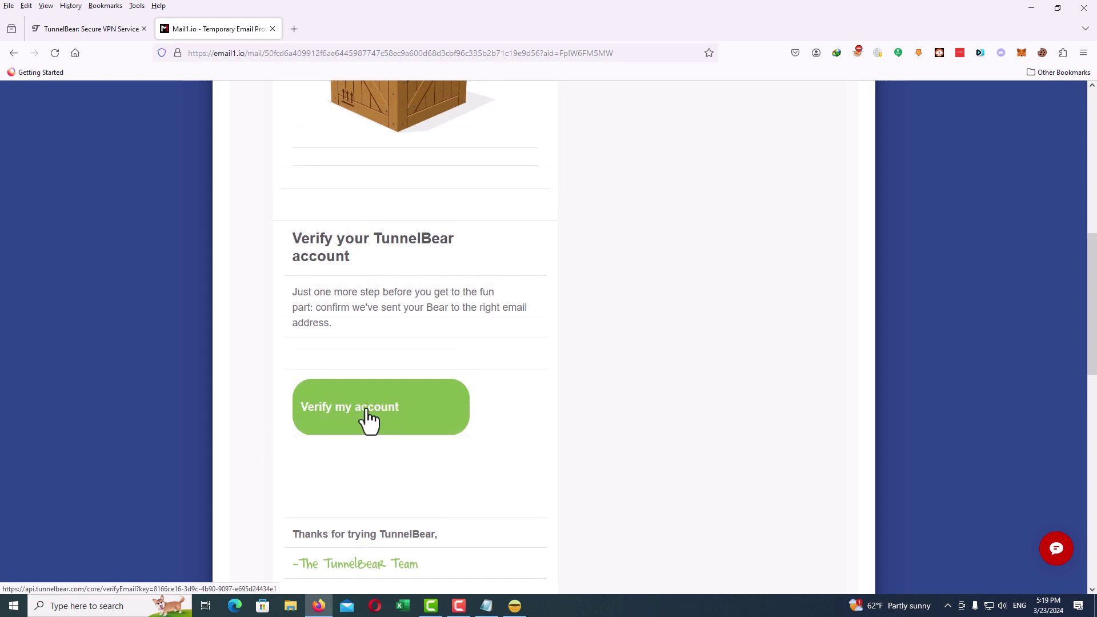
pyautogui.click(367, 420)
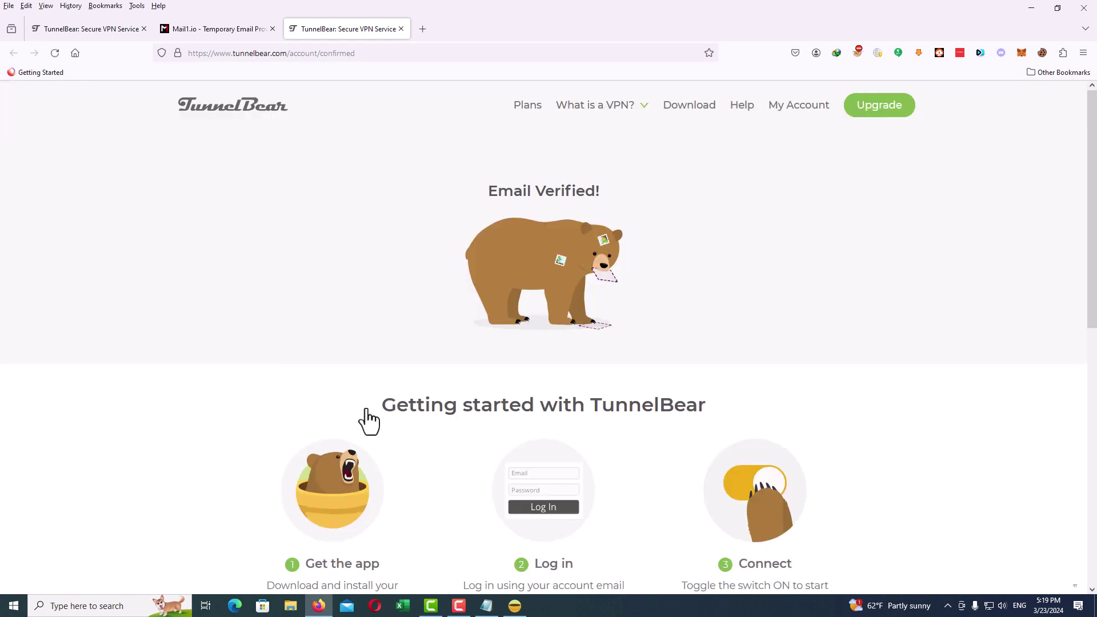
# Step: Check the free account's Overview, Billing History and Personal Data pages, showing 2000 MB remaining
pyautogui.moveTo(487, 191); pyautogui.dragTo(583, 189)
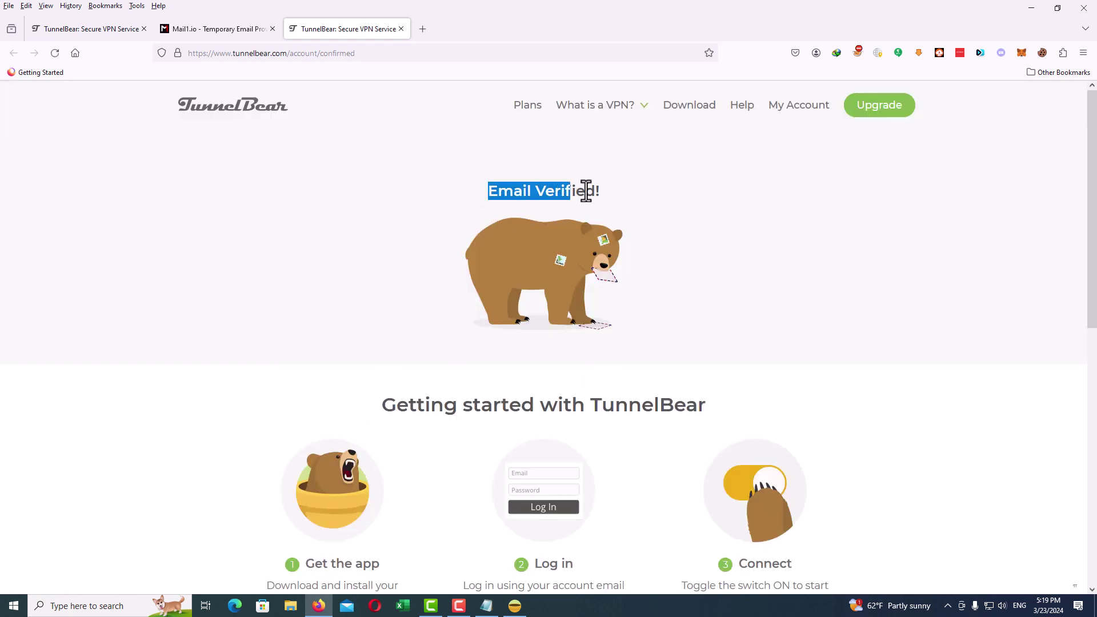
pyautogui.click(582, 189)
pyautogui.click(797, 110)
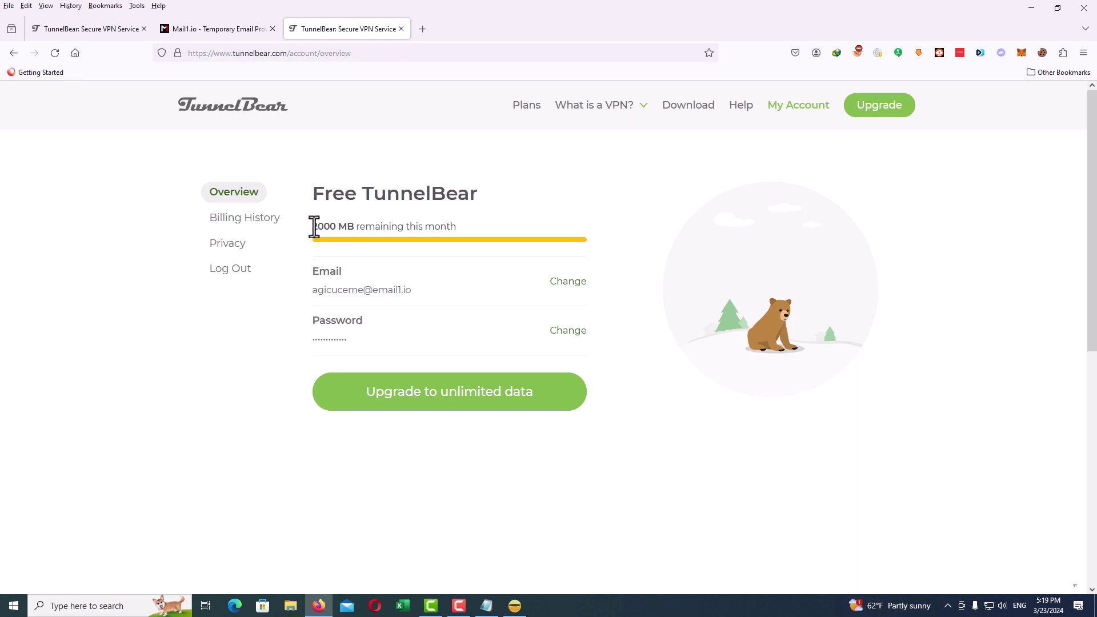
pyautogui.moveTo(313, 227); pyautogui.dragTo(448, 226)
pyautogui.click(482, 224)
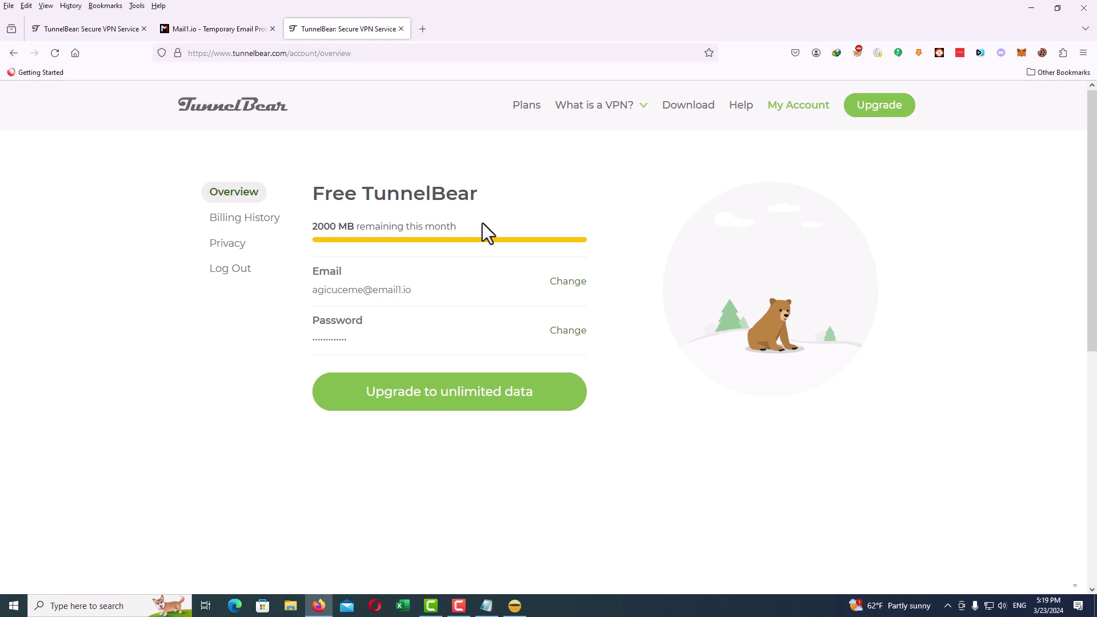
pyautogui.click(261, 222)
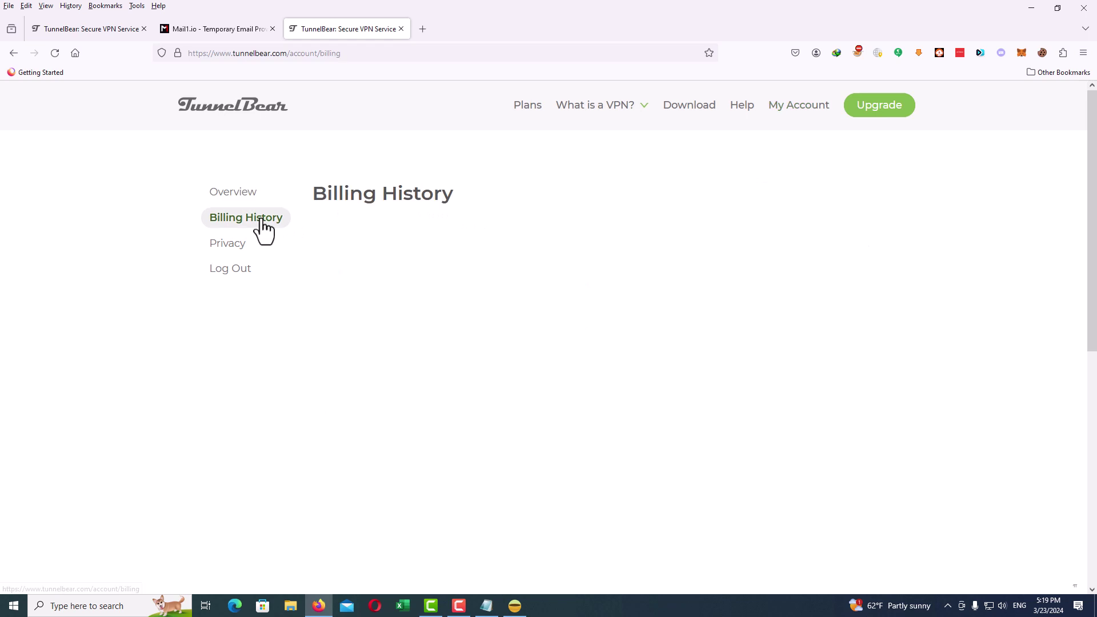
pyautogui.click(236, 245)
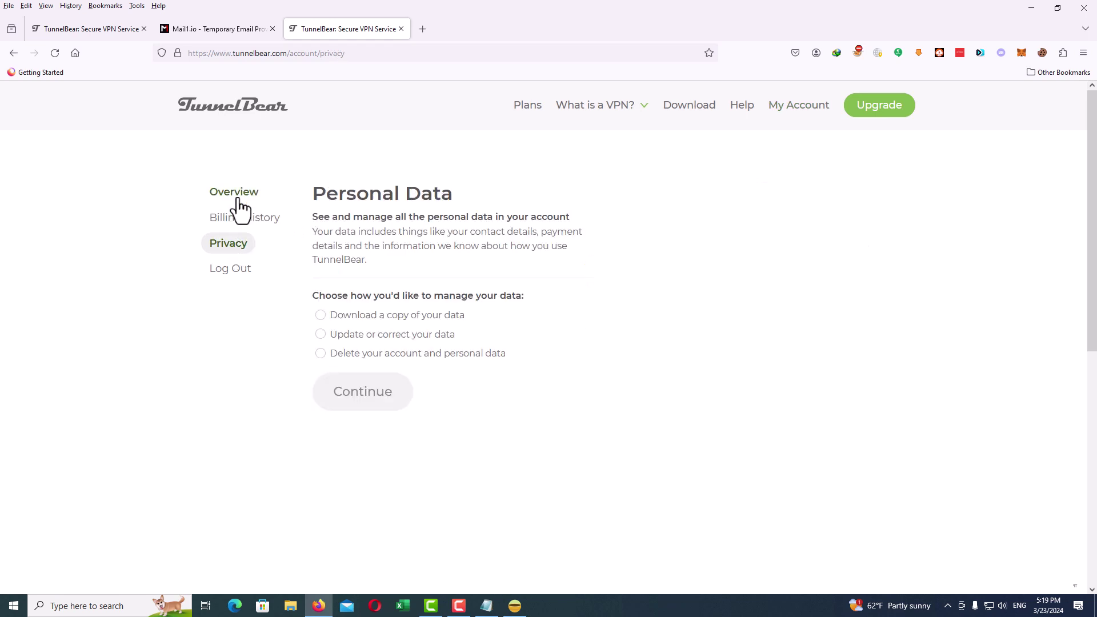
pyautogui.click(236, 197)
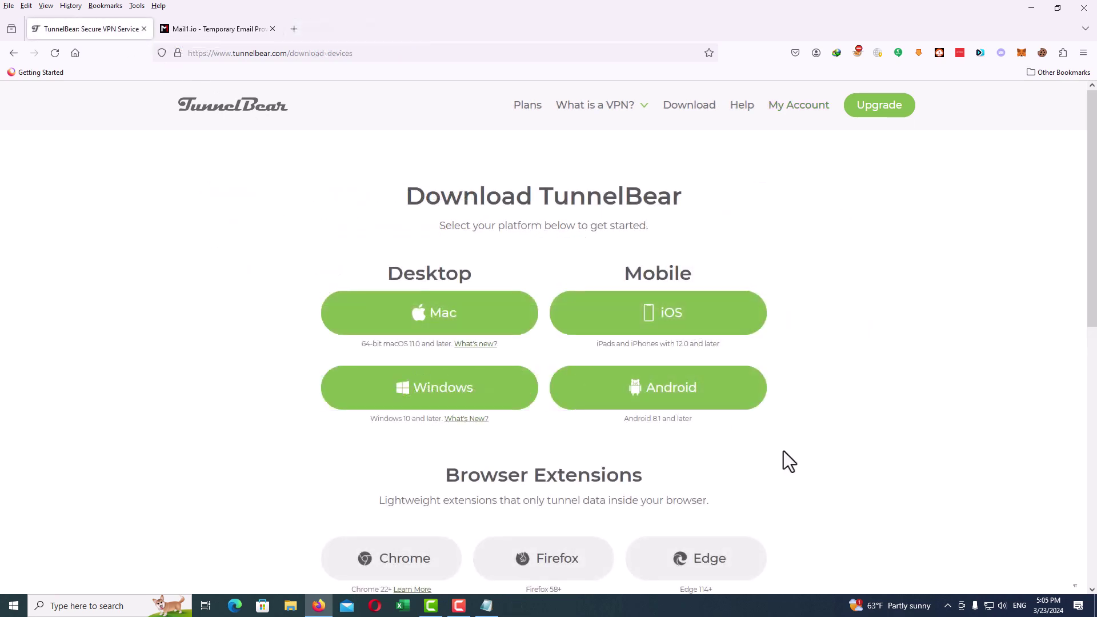
# Step: Open the Downloads\Programs folder that holds the downloaded TunnelBear installer
pyautogui.click(1031, 8)
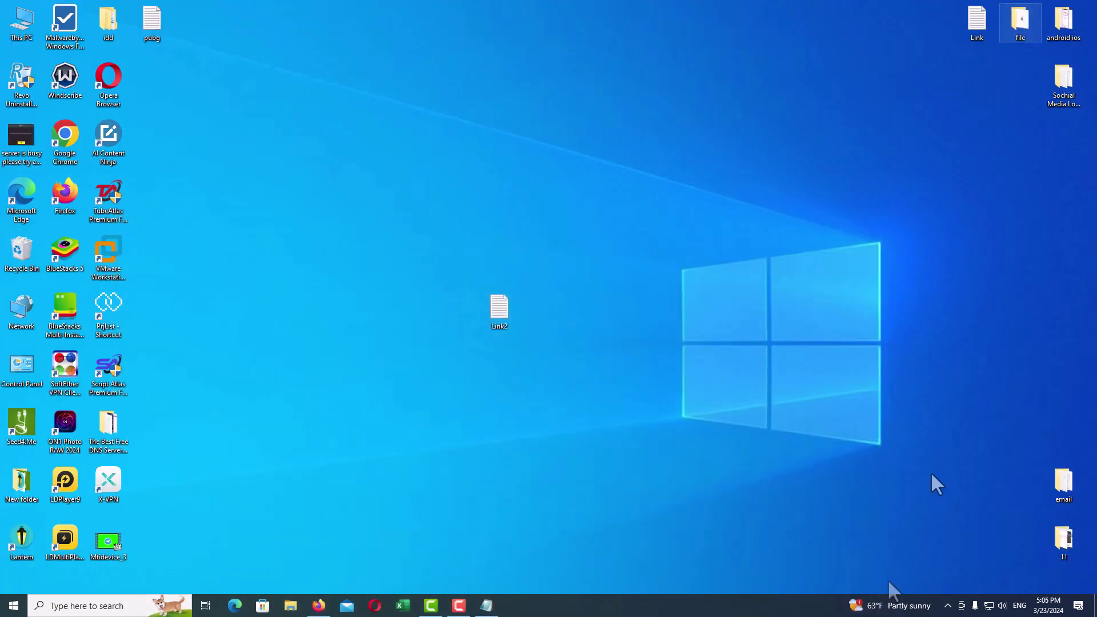
pyautogui.click(948, 606)
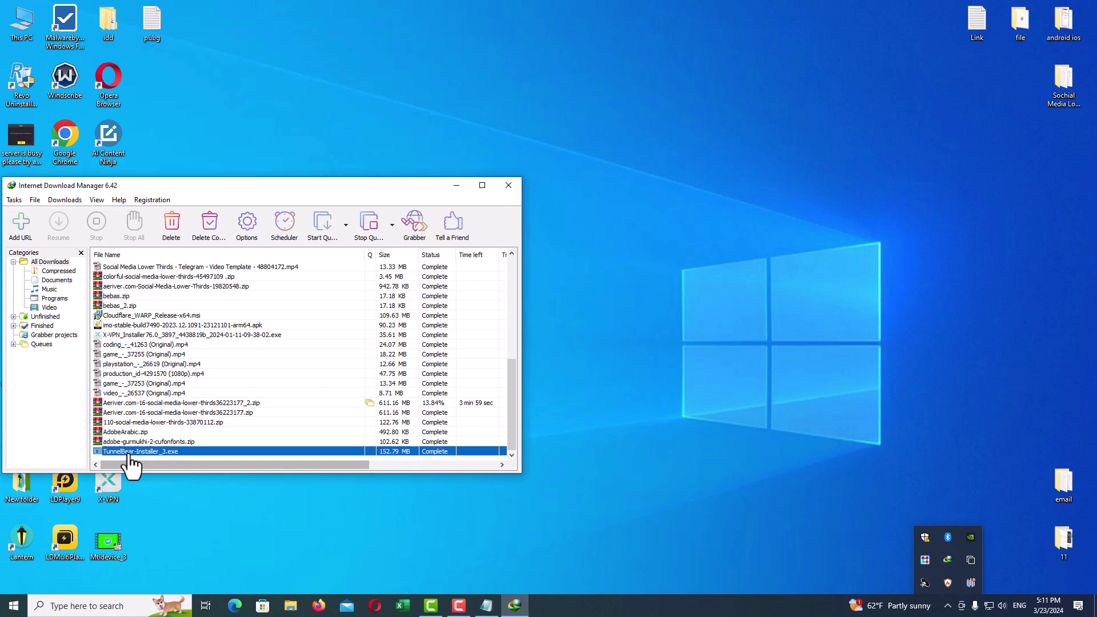
pyautogui.rightClick(128, 451)
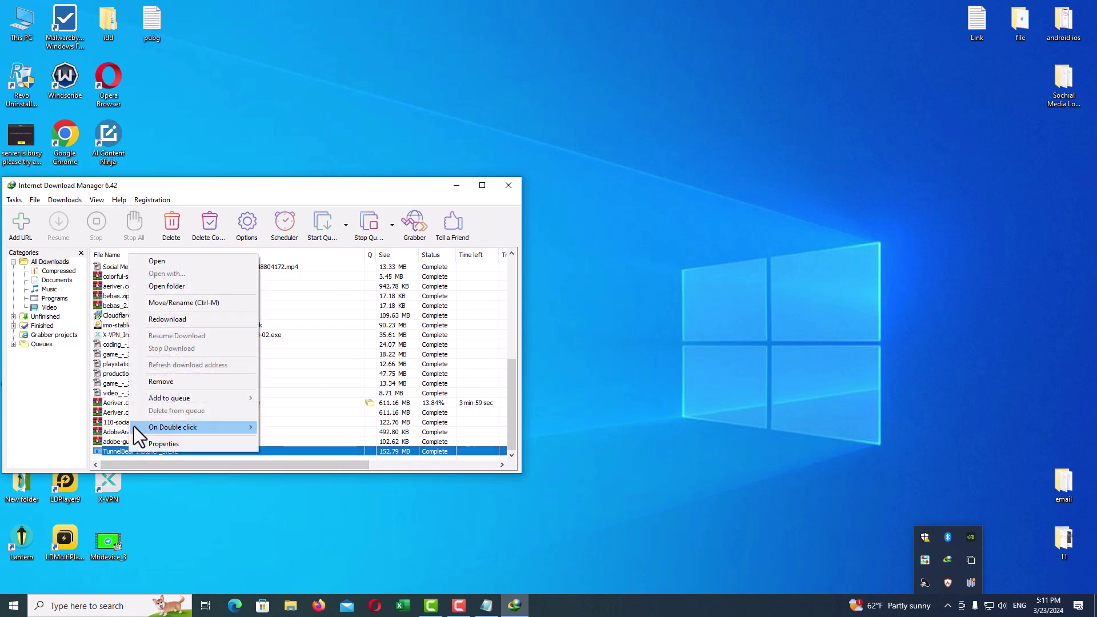
pyautogui.click(175, 286)
# Step: Run TunnelBear-Installer_3 as administrator, allow it, and close the download manager window
pyautogui.rightClick(368, 468)
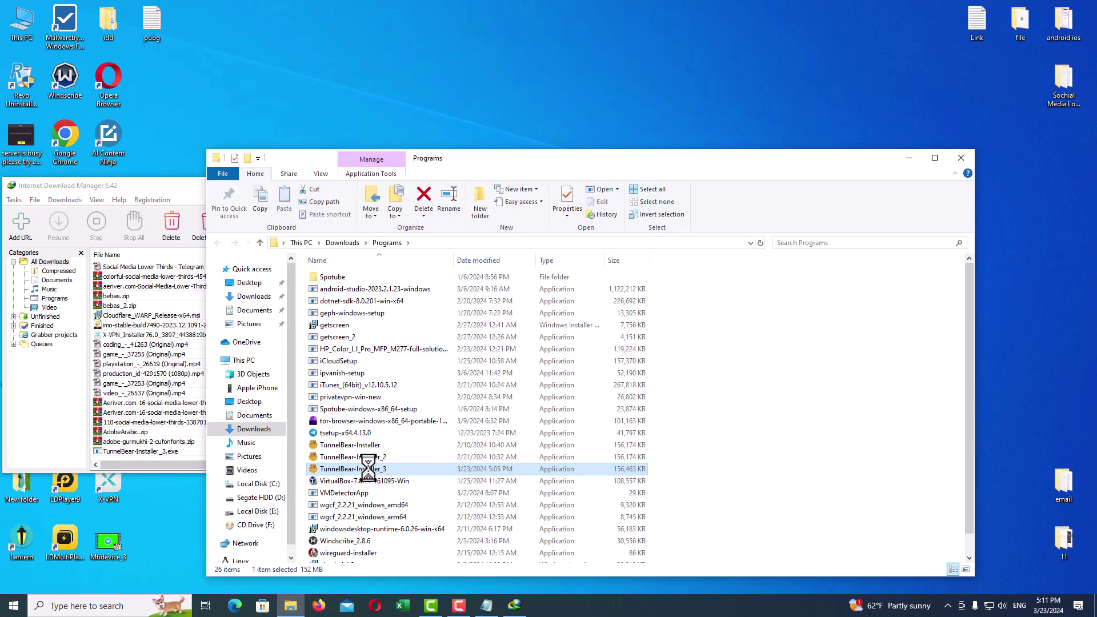
pyautogui.click(417, 125)
pyautogui.click(961, 159)
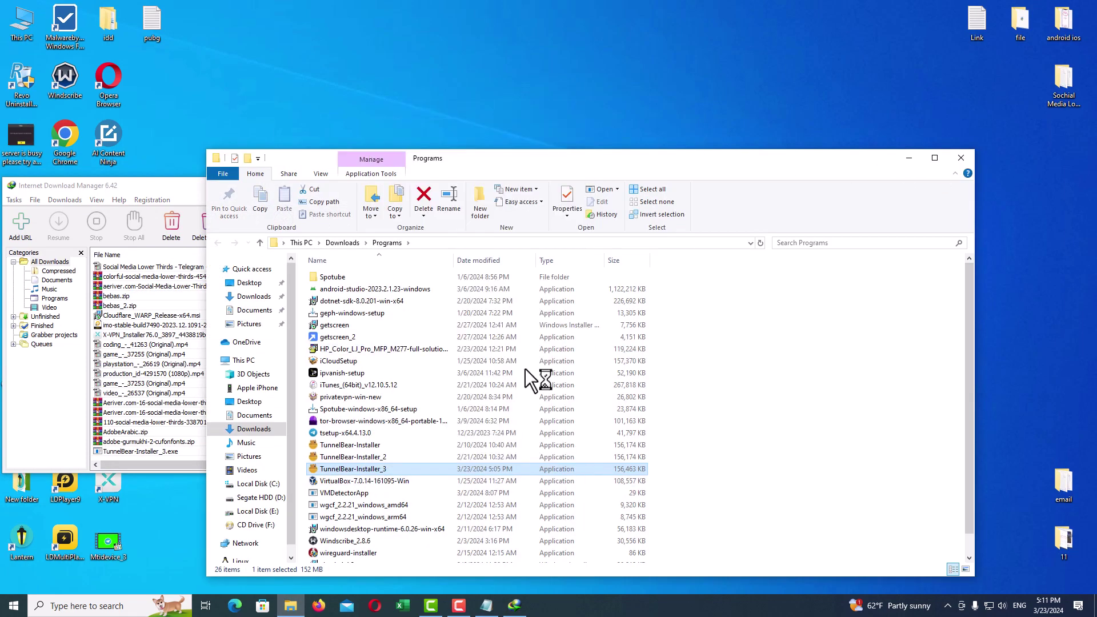
pyautogui.click(503, 187)
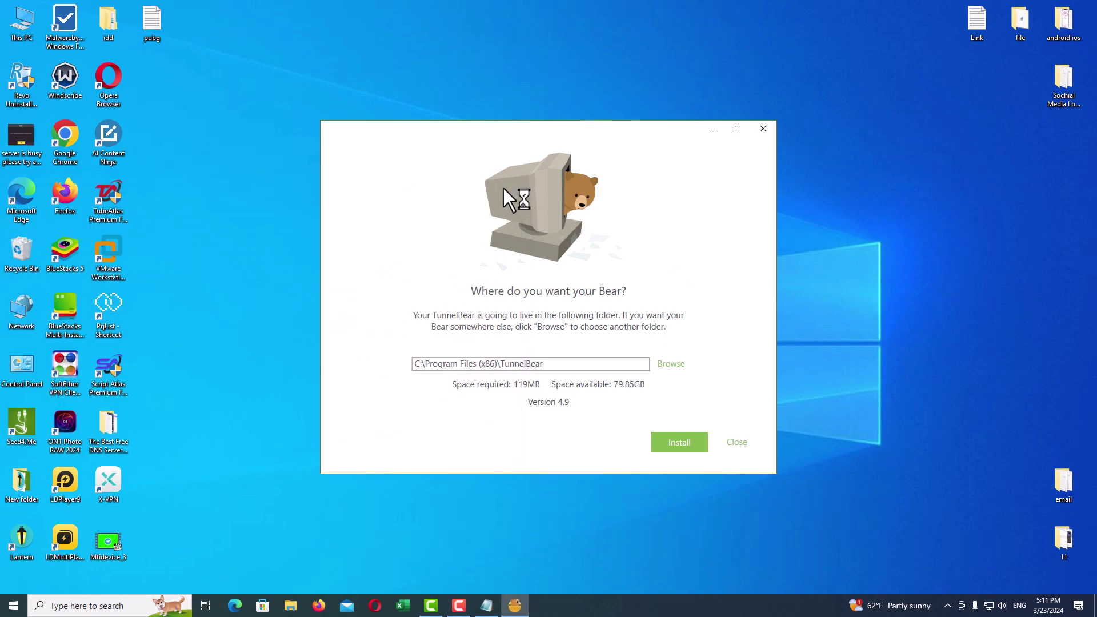
# Step: Install TunnelBear 4.9 into the default C:\Program Files (x86)\TunnelBear folder
pyautogui.press('Return')
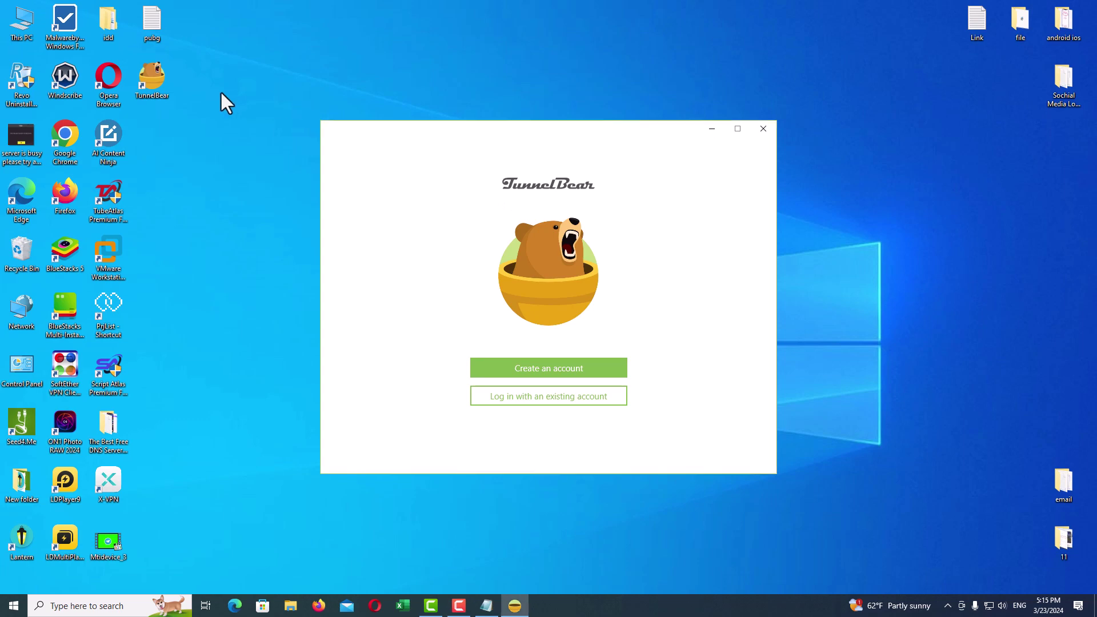
# Step: Log in to TunnelBear as an existing account with the pasted e-mail and the account password
pyautogui.press('Return')
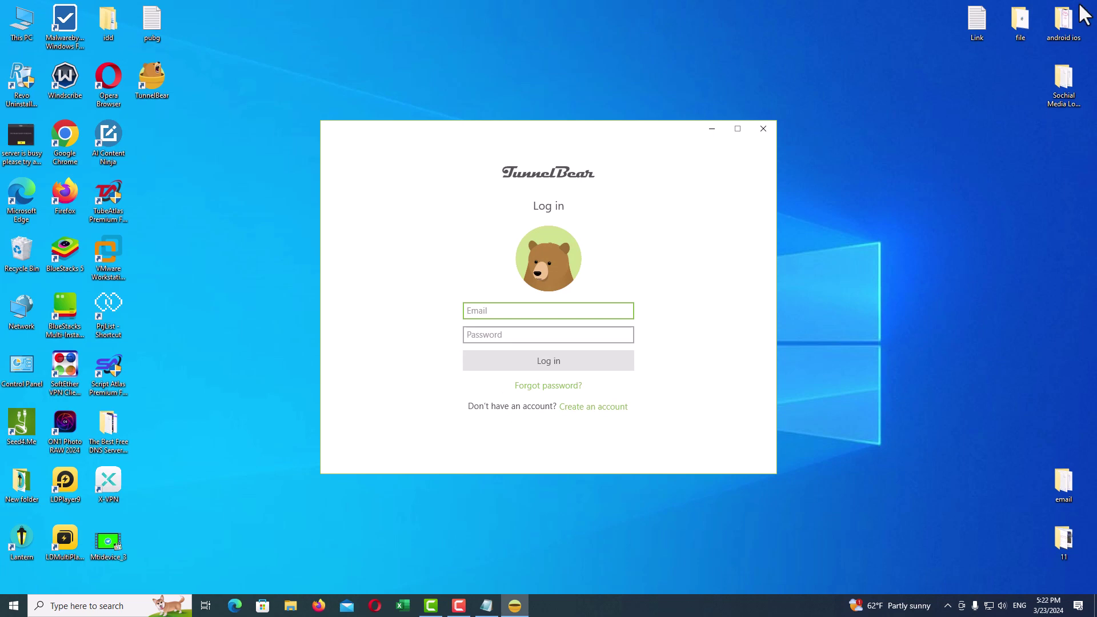
pyautogui.hotkey('ctrl', 'v')
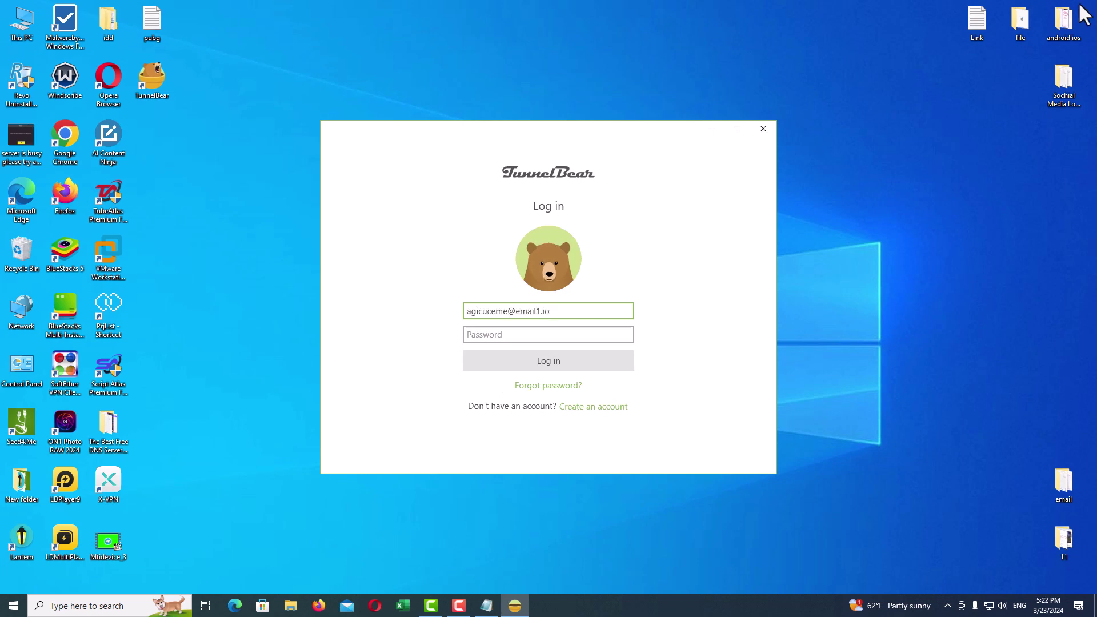
pyautogui.press('Tab')
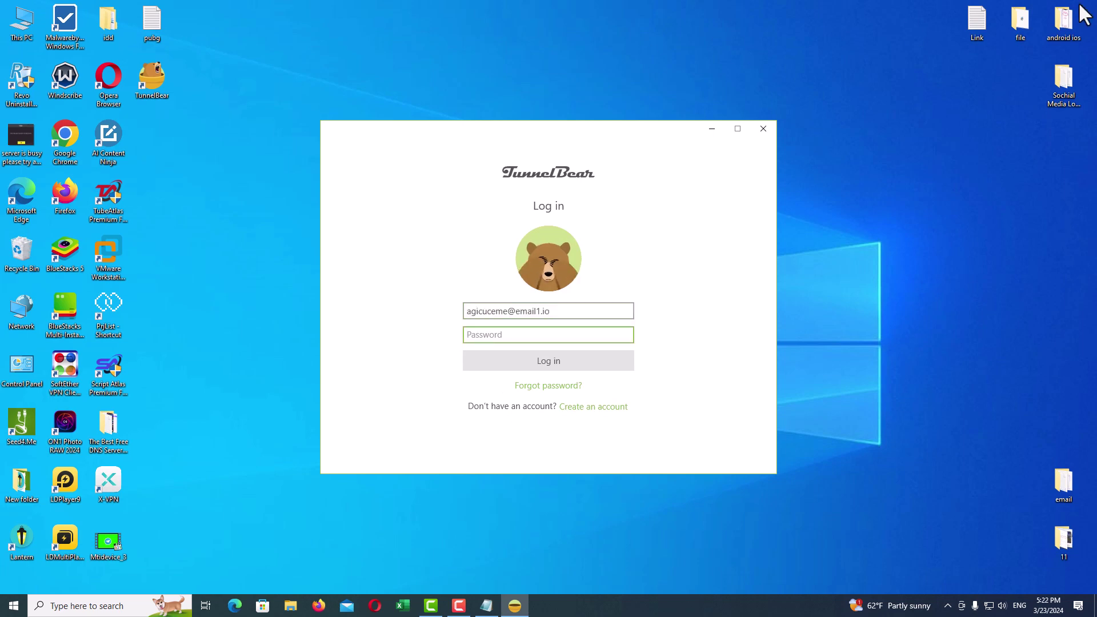
pyautogui.write('•')
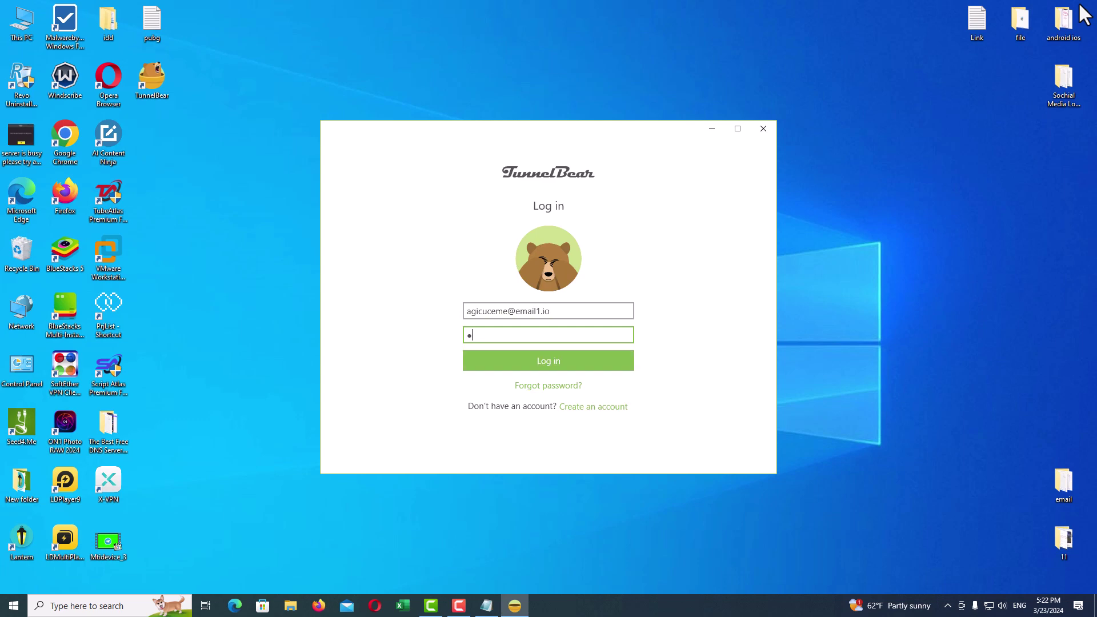
pyautogui.write('•••••••••')
pyautogui.press('Return')
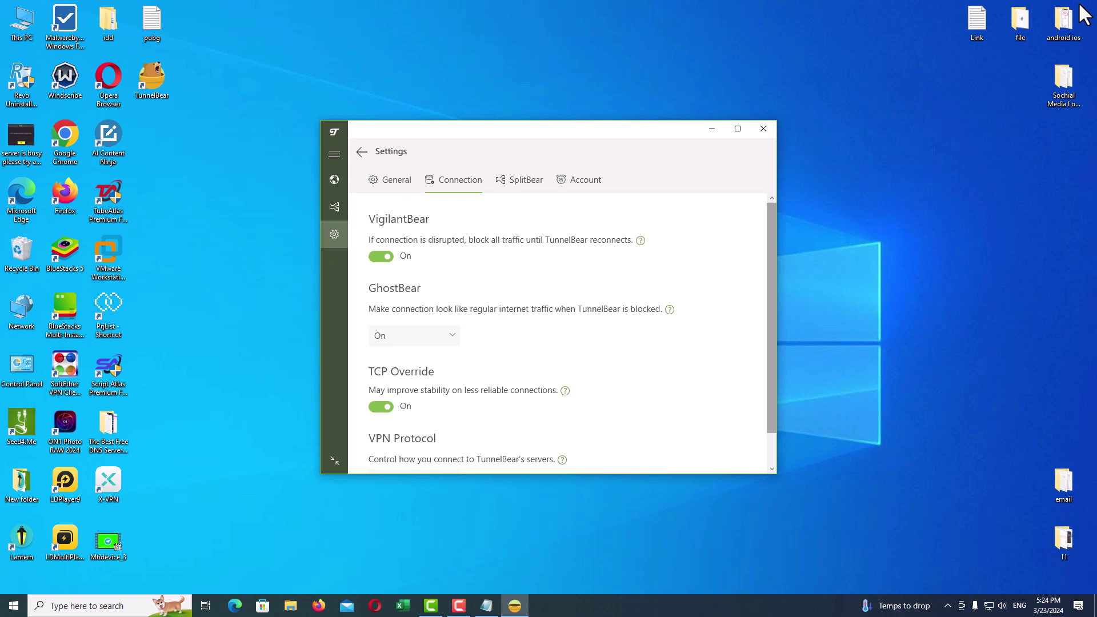
# Step: Scroll to the VPN Protocol options, dismiss them, and return to the map
pyautogui.moveTo(771, 317); pyautogui.dragTo(771, 349)
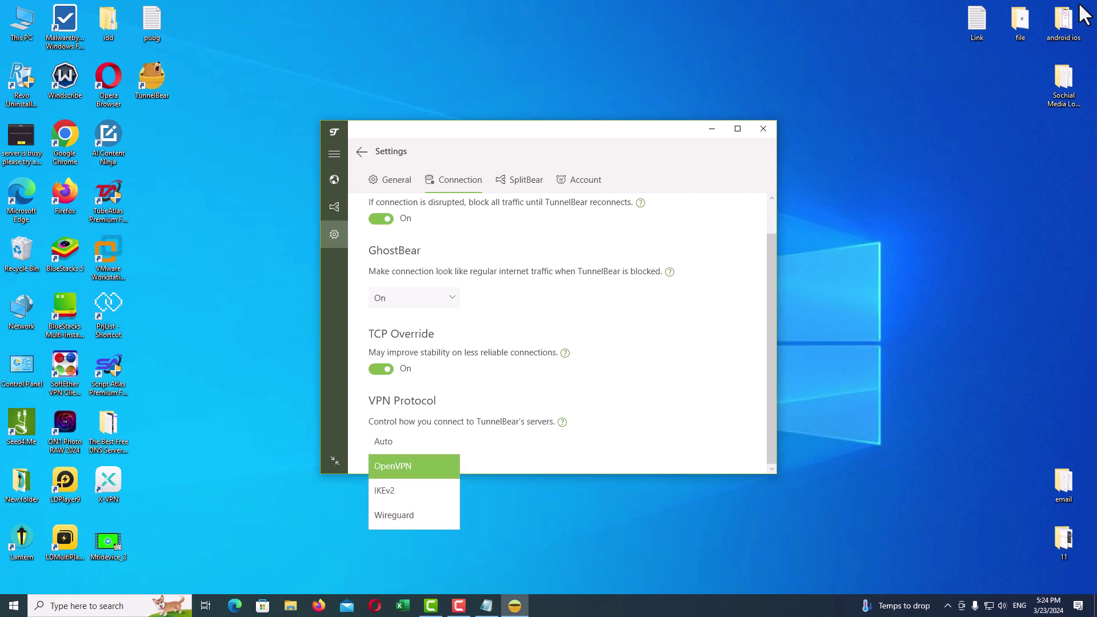
pyautogui.click(1079, 5)
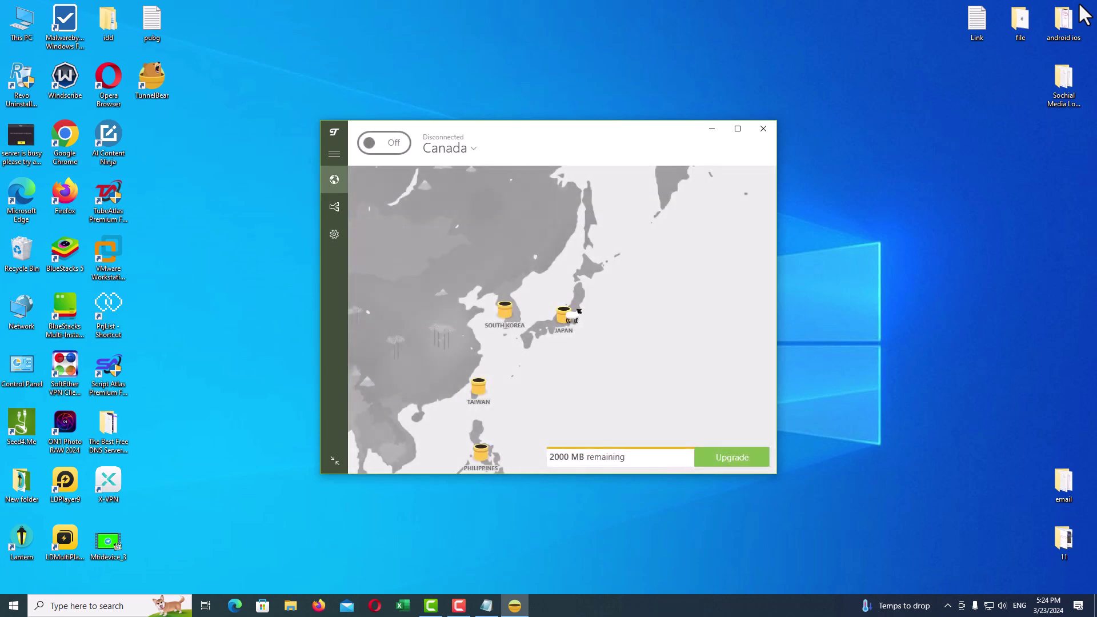
# Step: Close TunnelBear, disconnect all SoftEther VPN connections, close the manager, and refresh the desktop
pyautogui.click(763, 129)
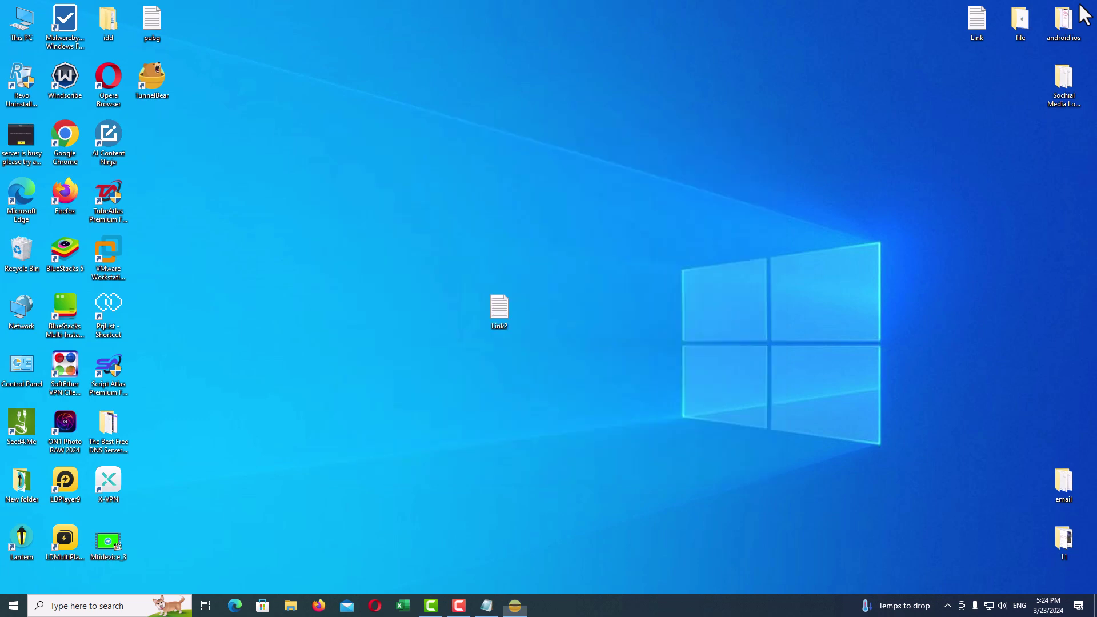
pyautogui.click(948, 605)
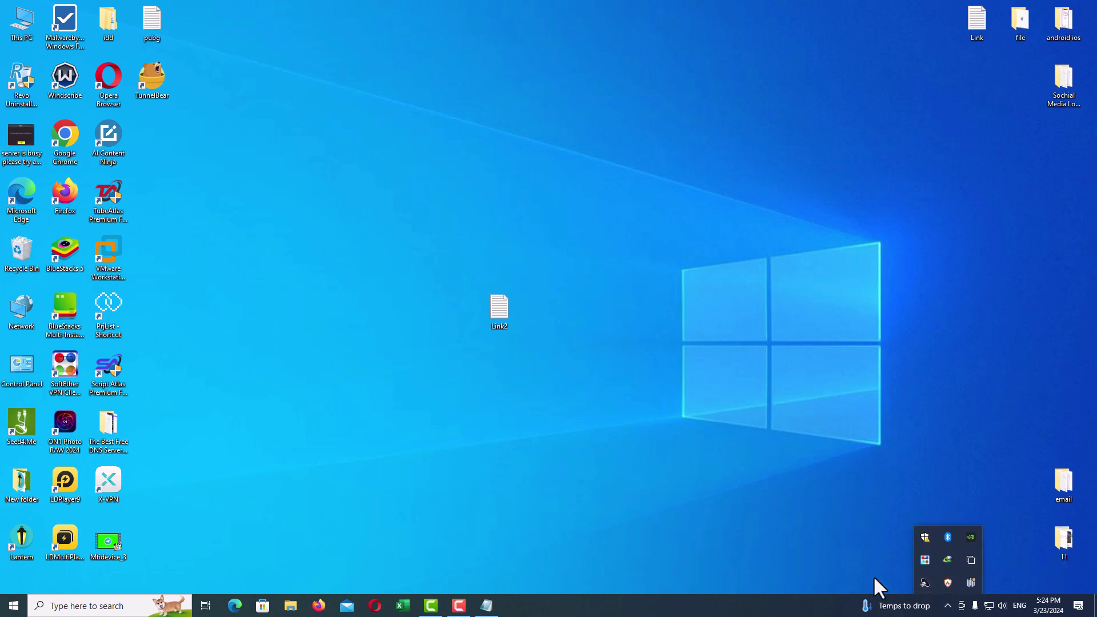
pyautogui.doubleClick(925, 559)
pyautogui.rightClick(490, 128)
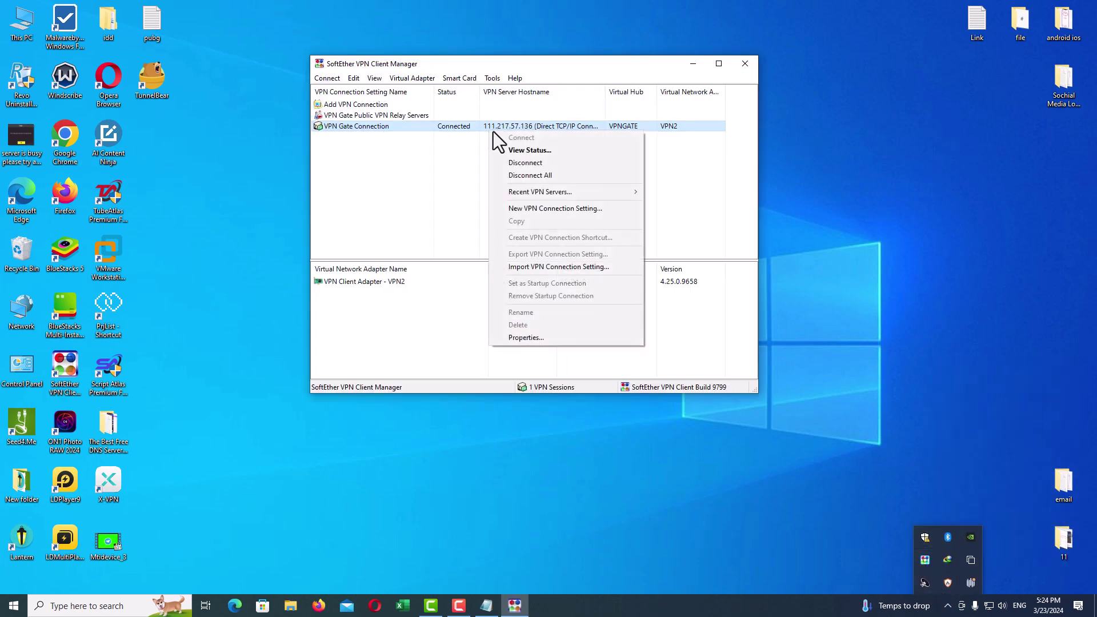
pyautogui.click(529, 176)
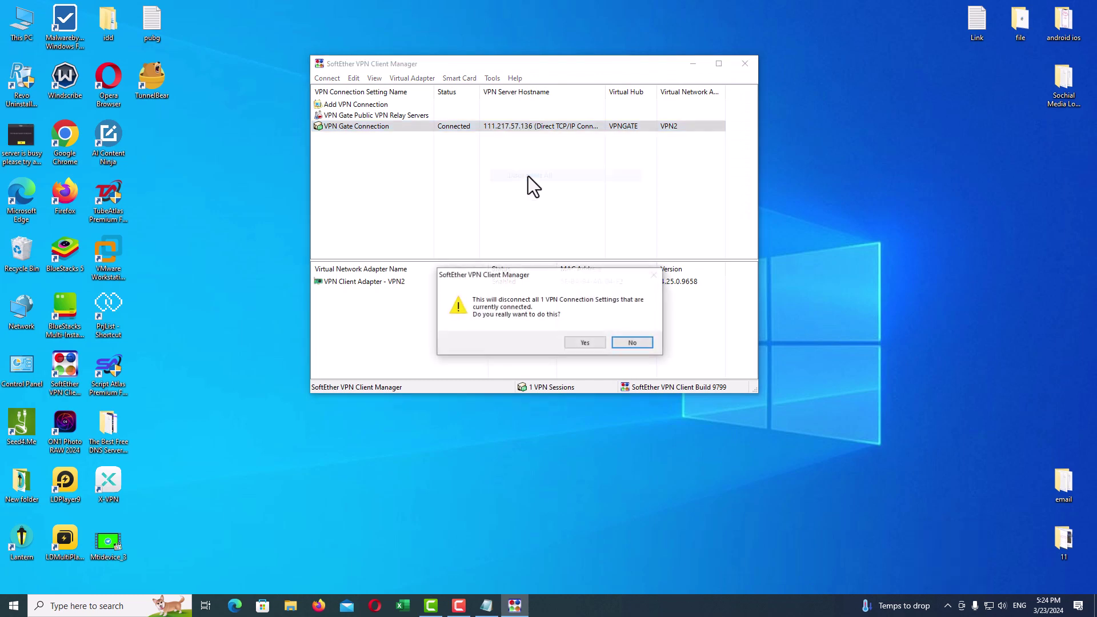
pyautogui.click(583, 343)
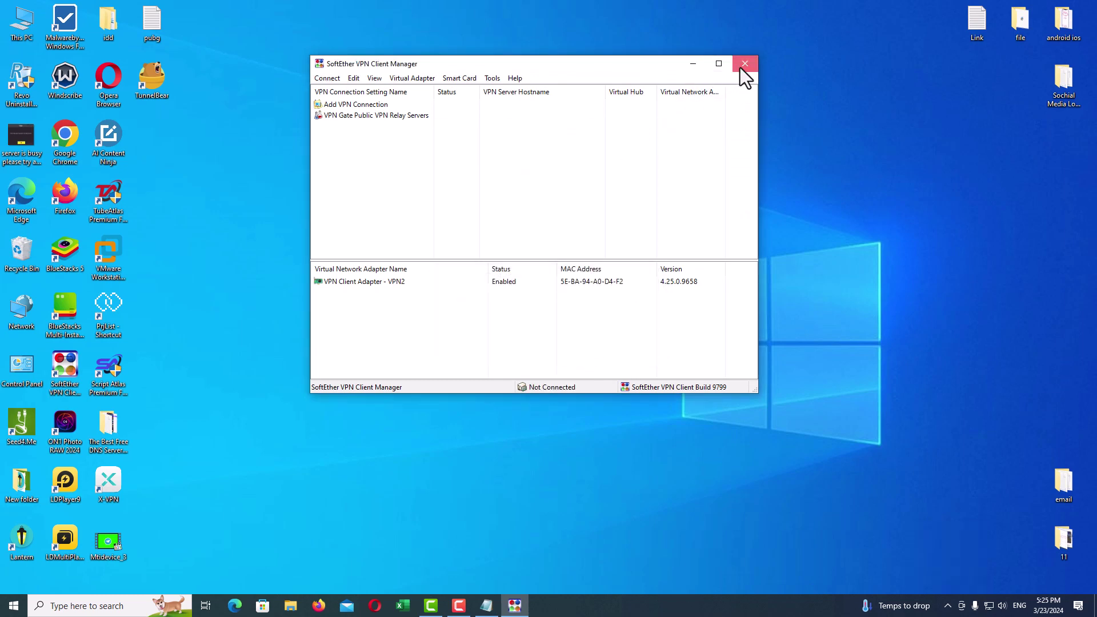
pyautogui.click(745, 64)
pyautogui.rightClick(805, 120)
pyautogui.click(823, 154)
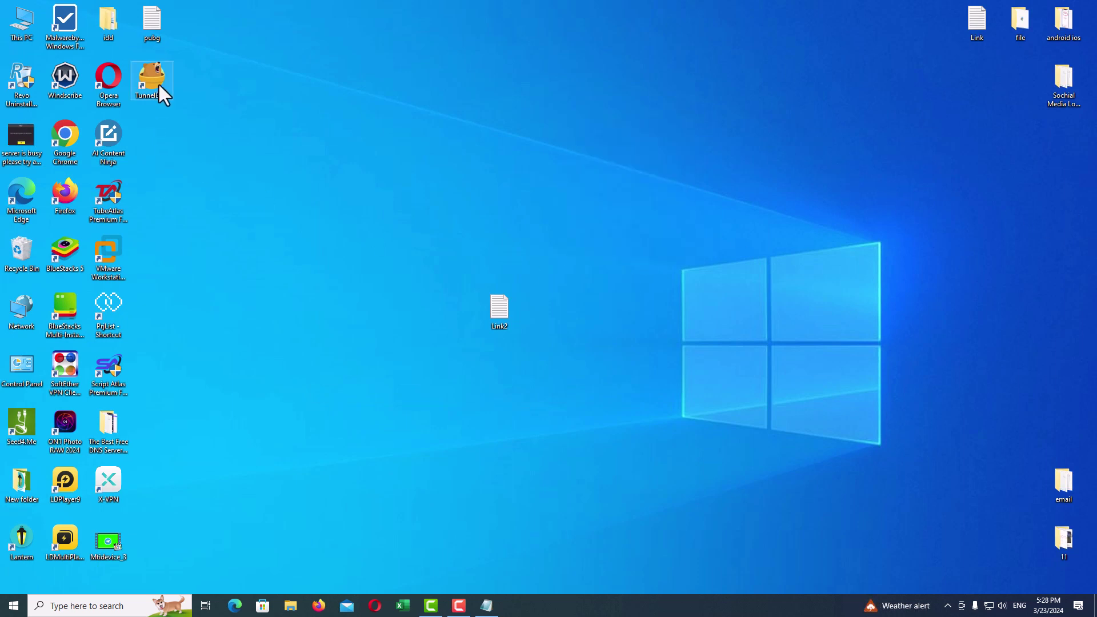
# Step: Relaunch TunnelBear and browse the Canada and United States city lists, leaving Canada selected
pyautogui.doubleClick(155, 83)
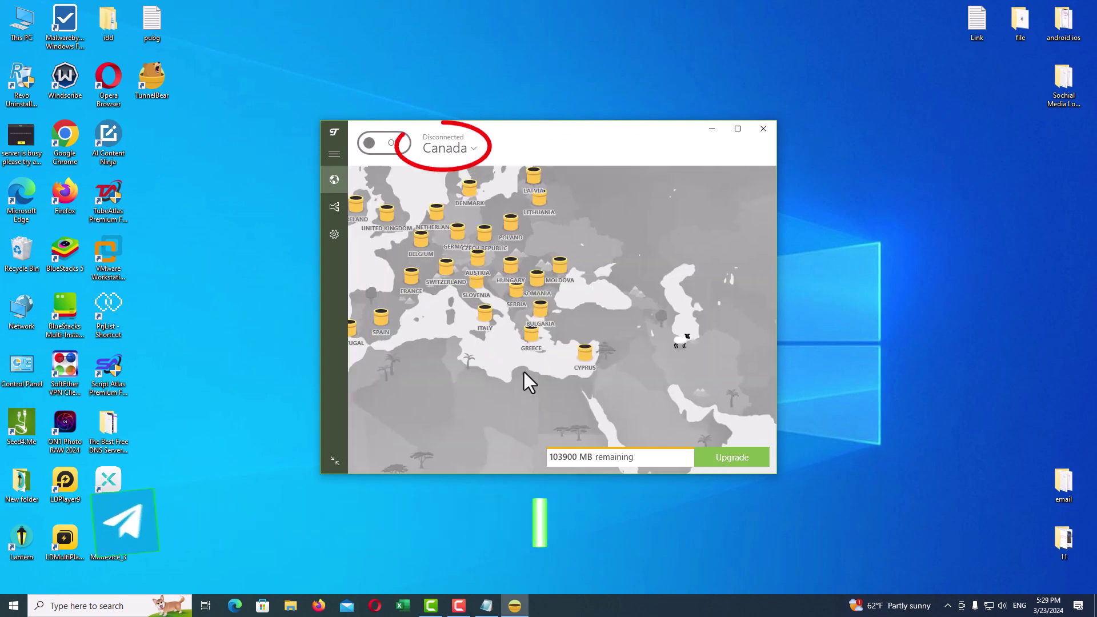
pyautogui.click(476, 151)
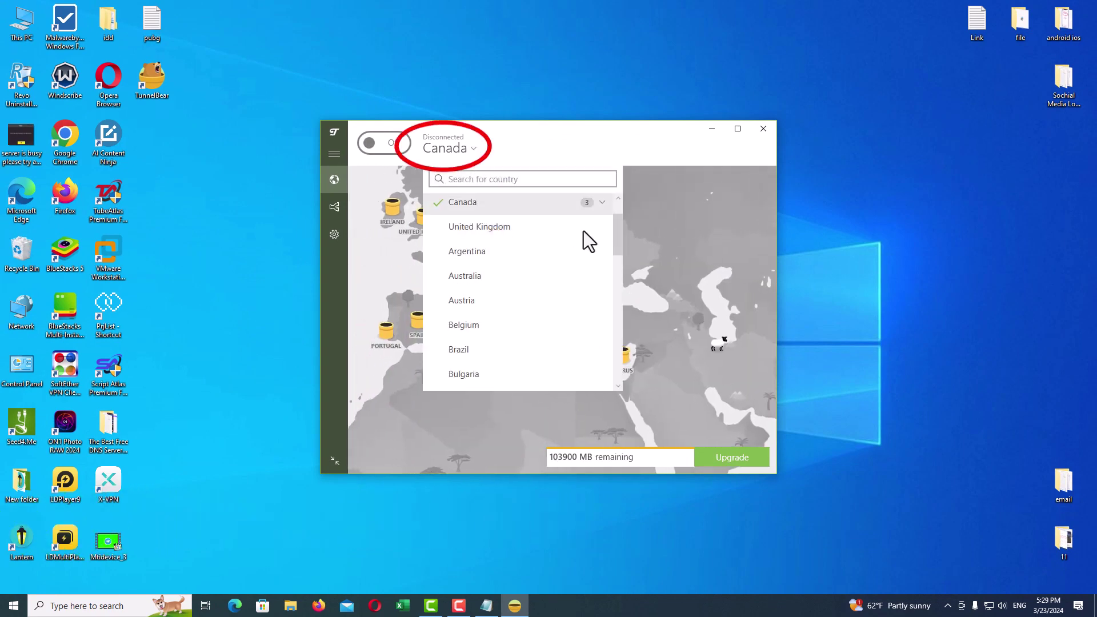
pyautogui.click(602, 202)
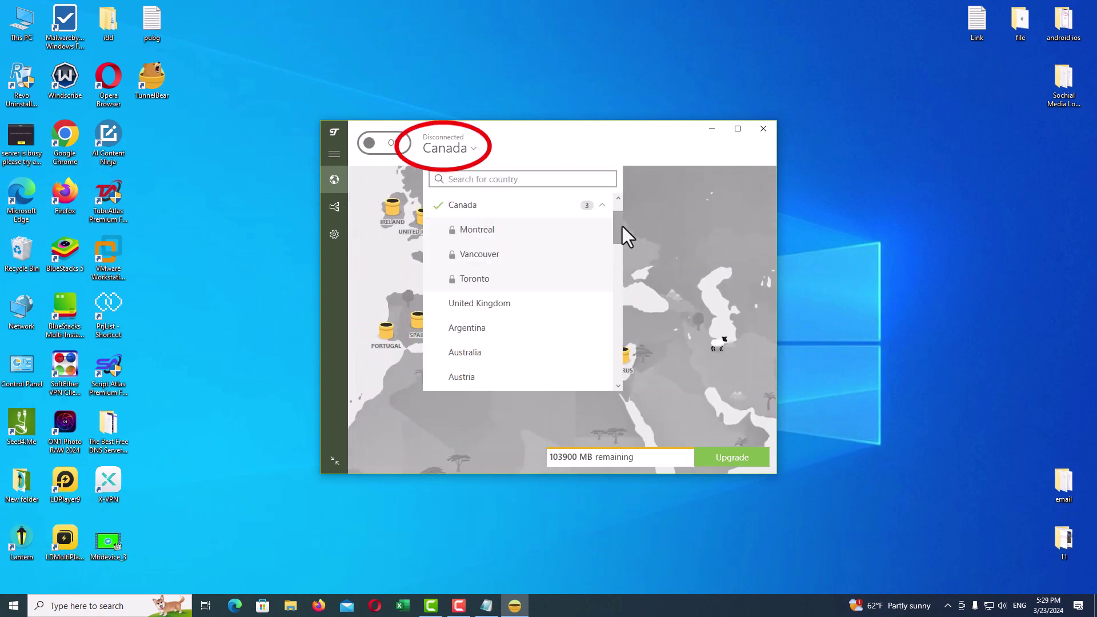
pyautogui.moveTo(622, 226); pyautogui.dragTo(616, 203)
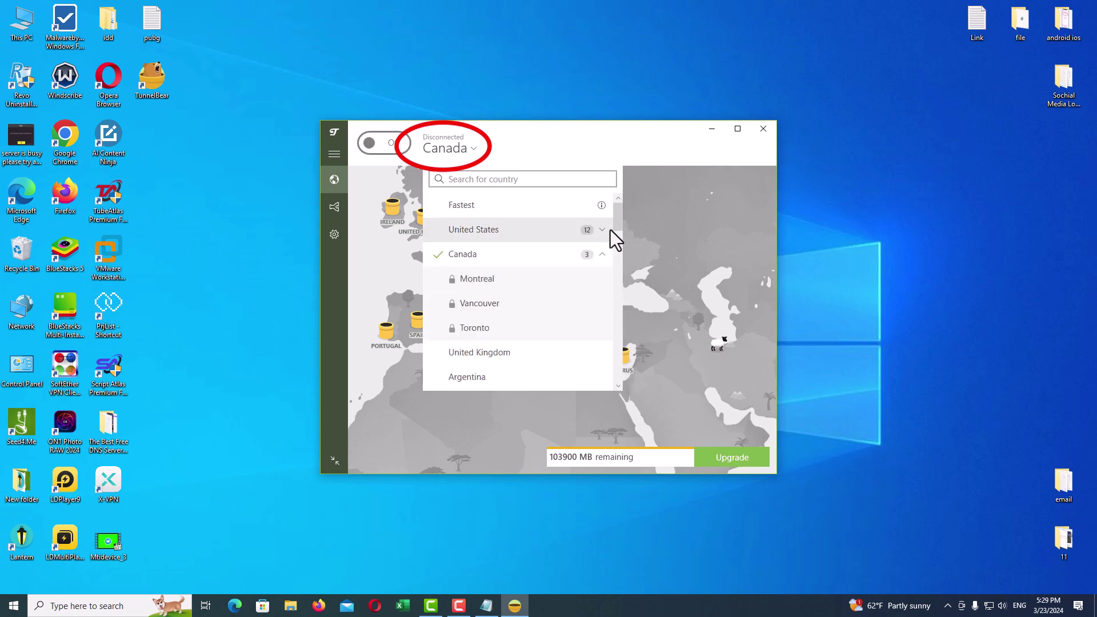
pyautogui.click(601, 229)
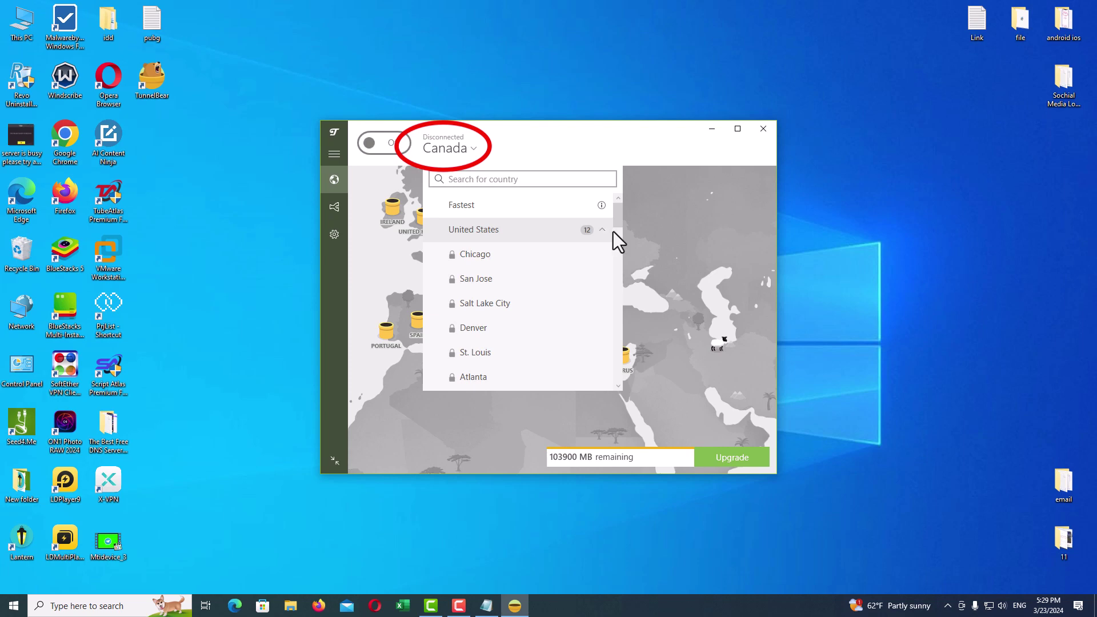
pyautogui.moveTo(612, 231)
pyautogui.mouseDown()
pyautogui.moveTo(620, 254)
pyautogui.moveTo(625, 210)
pyautogui.moveTo(602, 306)
pyautogui.moveTo(621, 239)
pyautogui.moveTo(666, 157)
pyautogui.mouseUp()
pyautogui.click(602, 230)
pyautogui.click(655, 170)
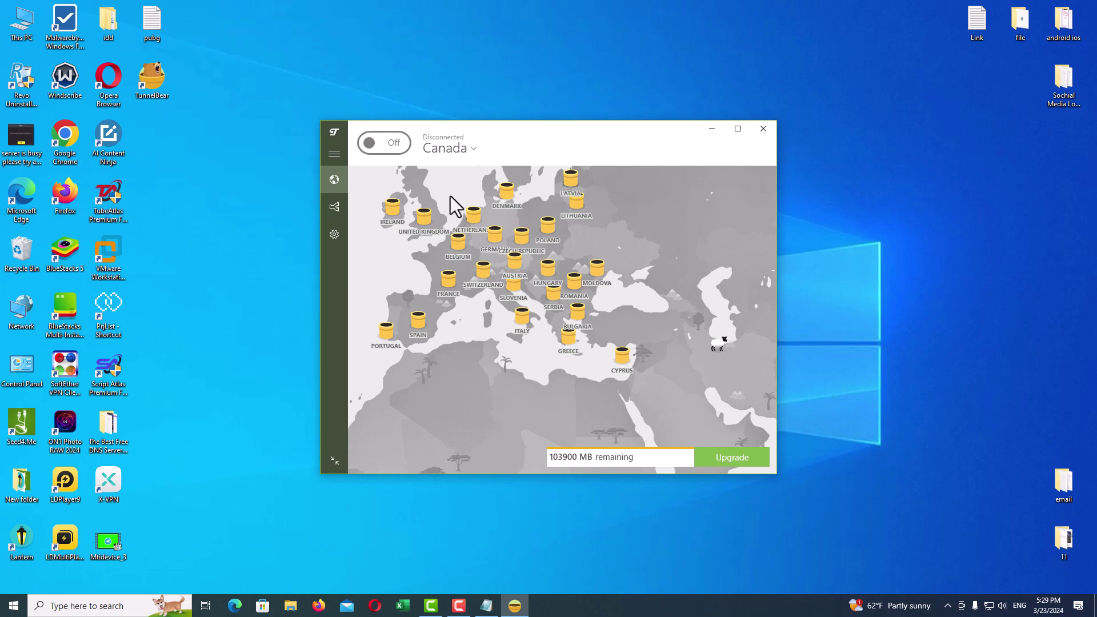
pyautogui.click(334, 234)
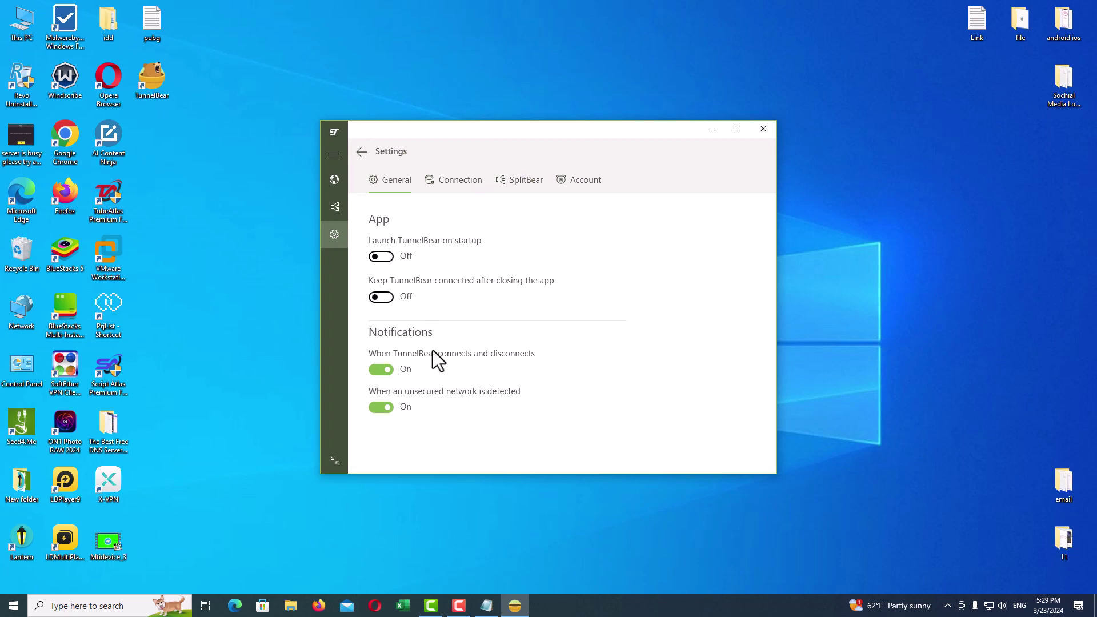
pyautogui.click(457, 181)
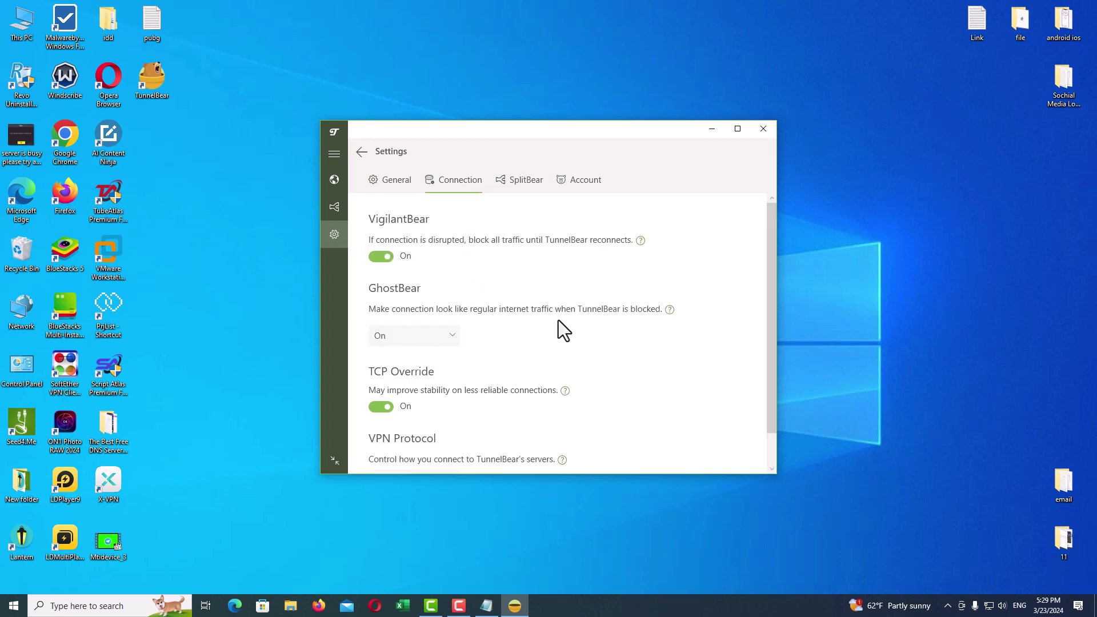
pyautogui.click(520, 185)
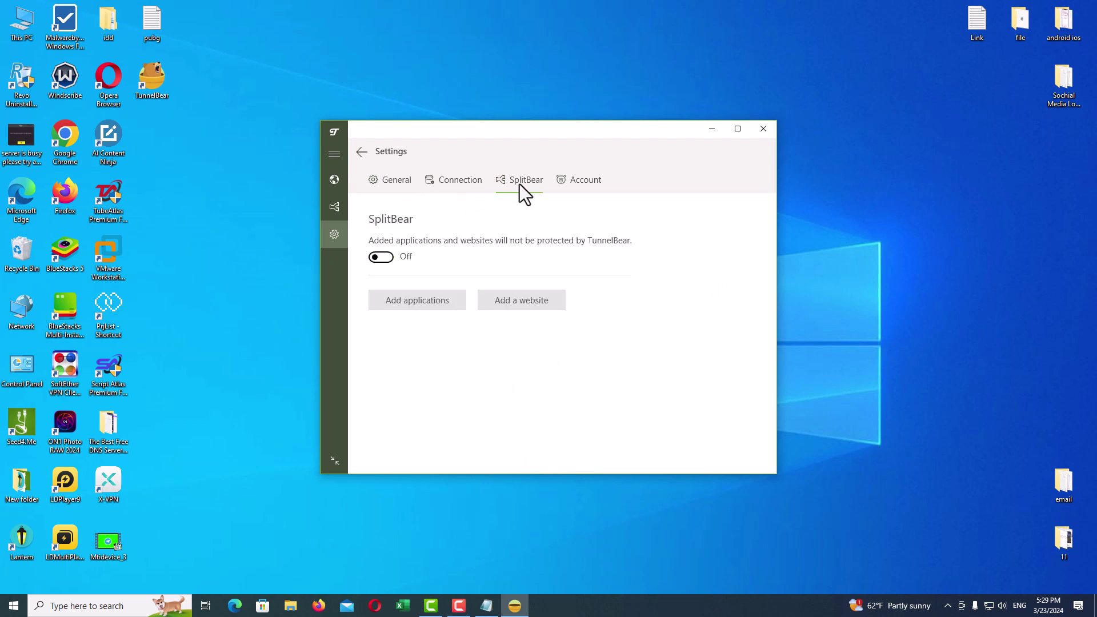
pyautogui.click(578, 182)
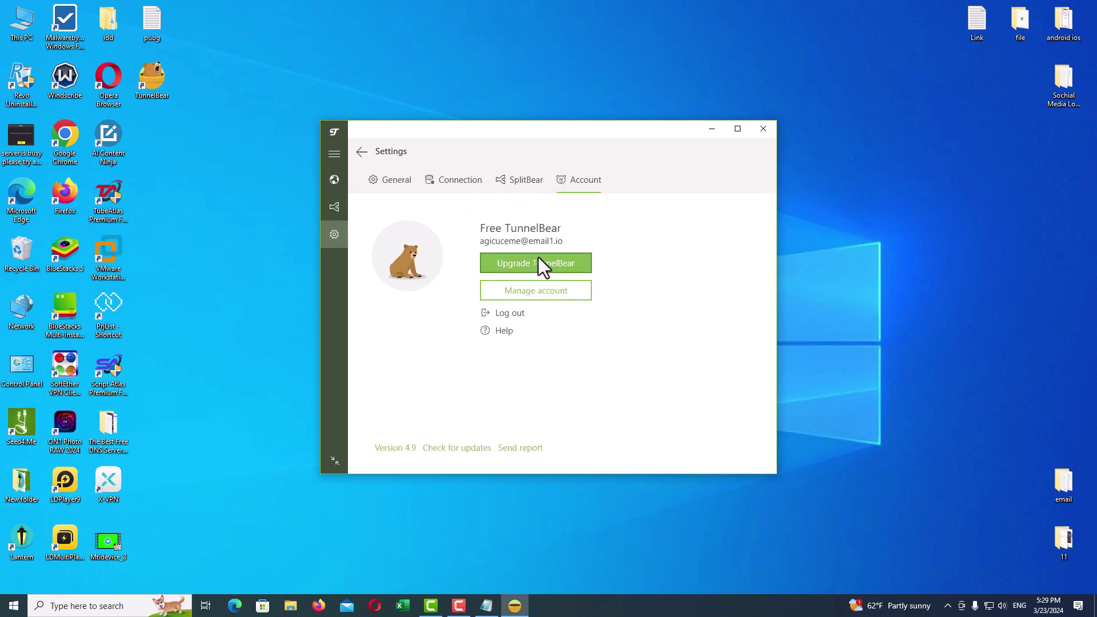
pyautogui.click(391, 179)
pyautogui.click(362, 152)
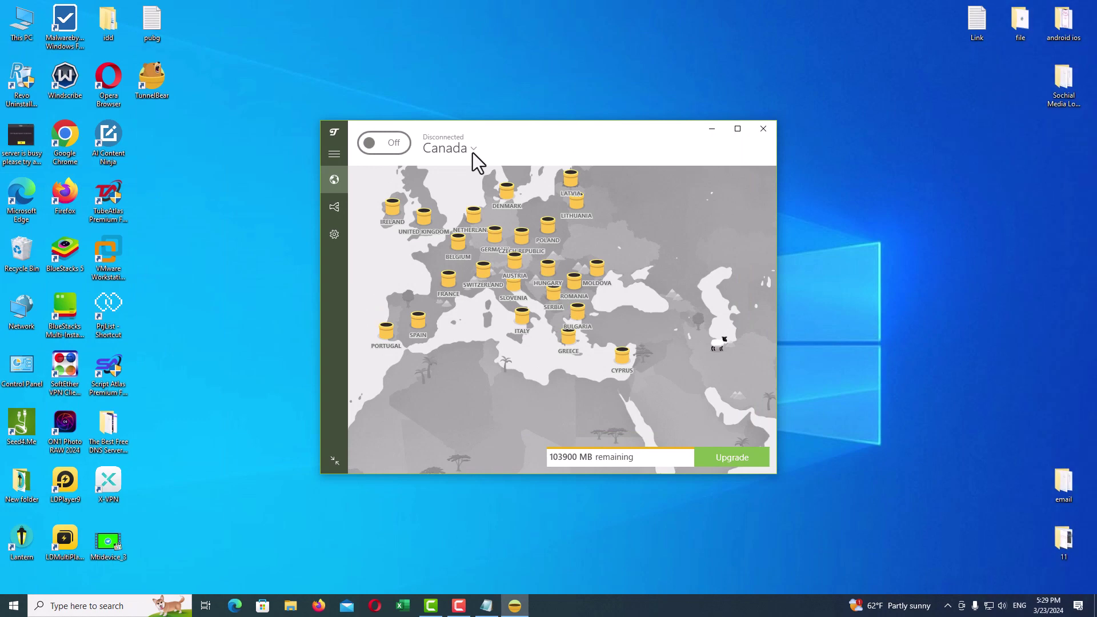
# Step: Choose United States as TunnelBear's country, then close the app window
pyautogui.click(471, 150)
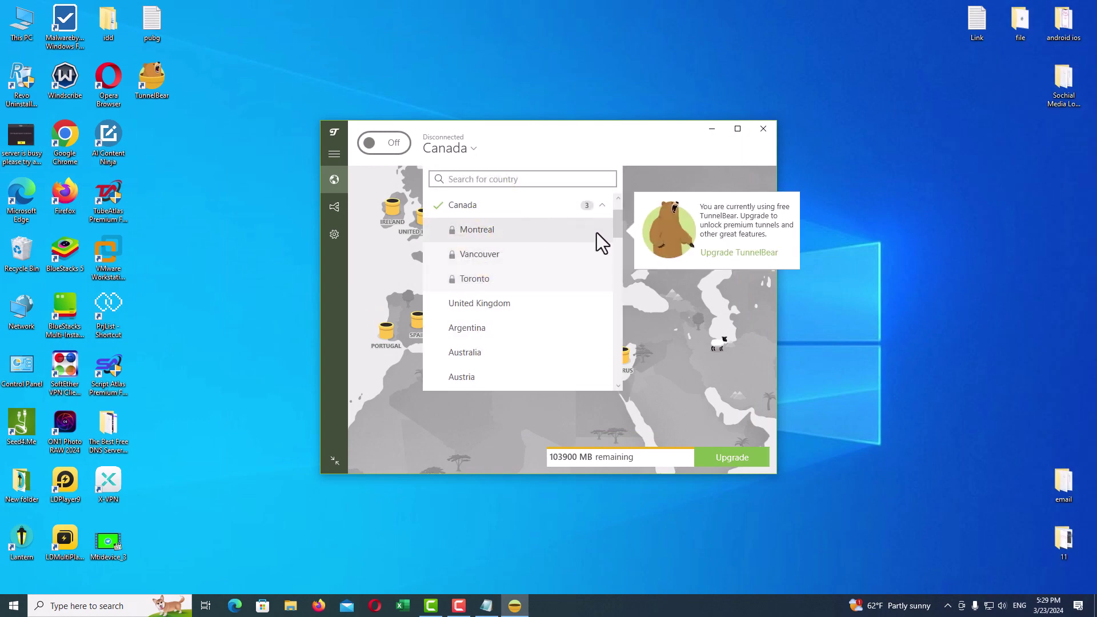
pyautogui.scroll(2, 608, 225)
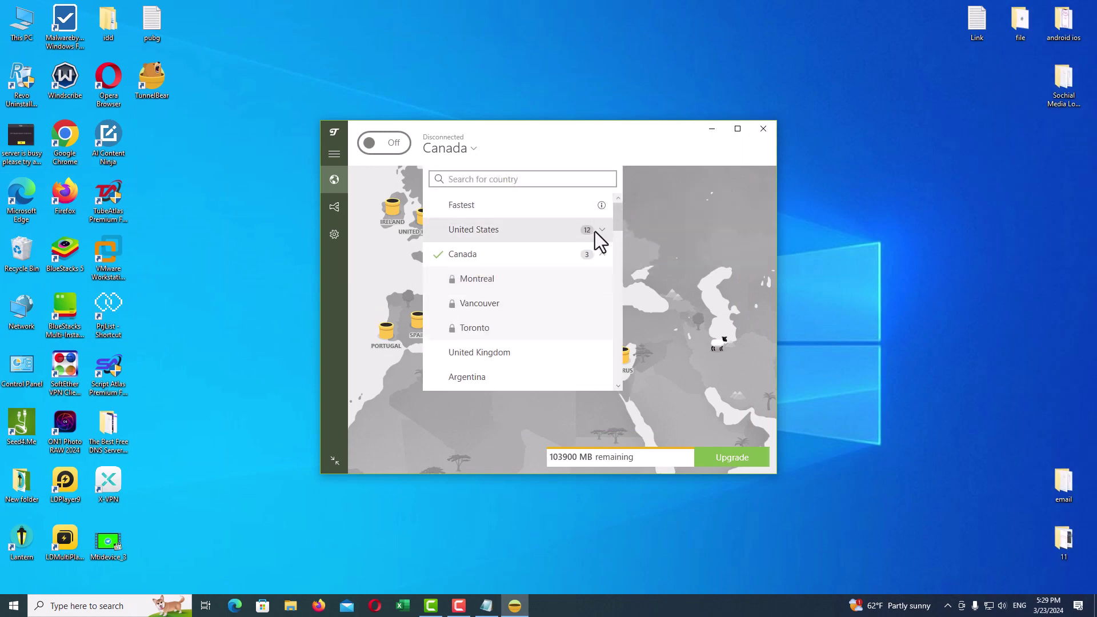
pyautogui.click(602, 231)
pyautogui.click(488, 229)
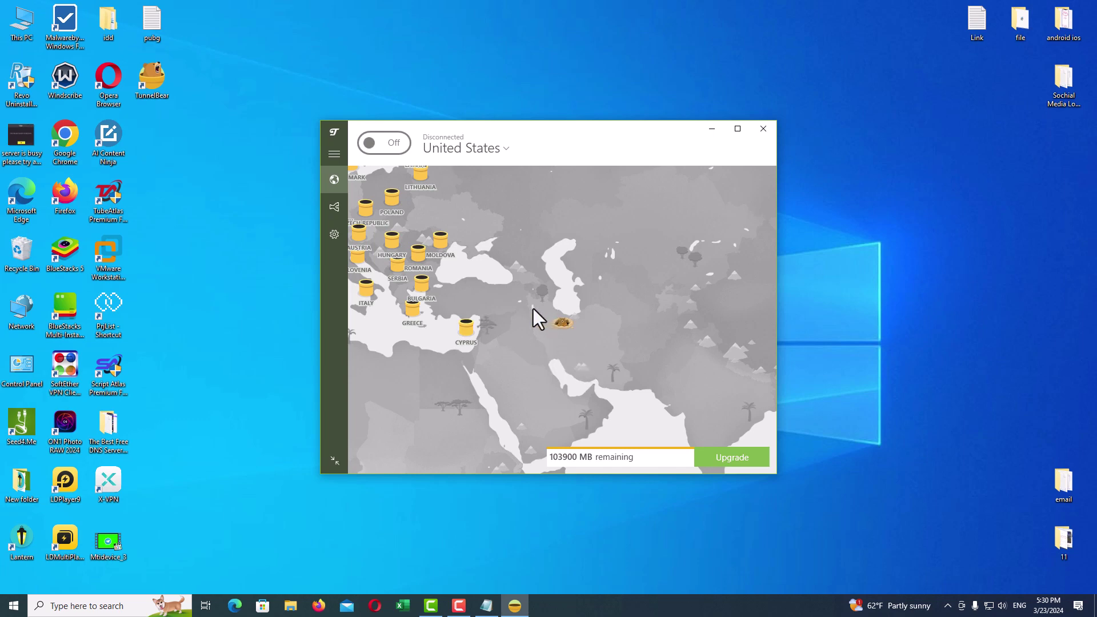
pyautogui.click(763, 129)
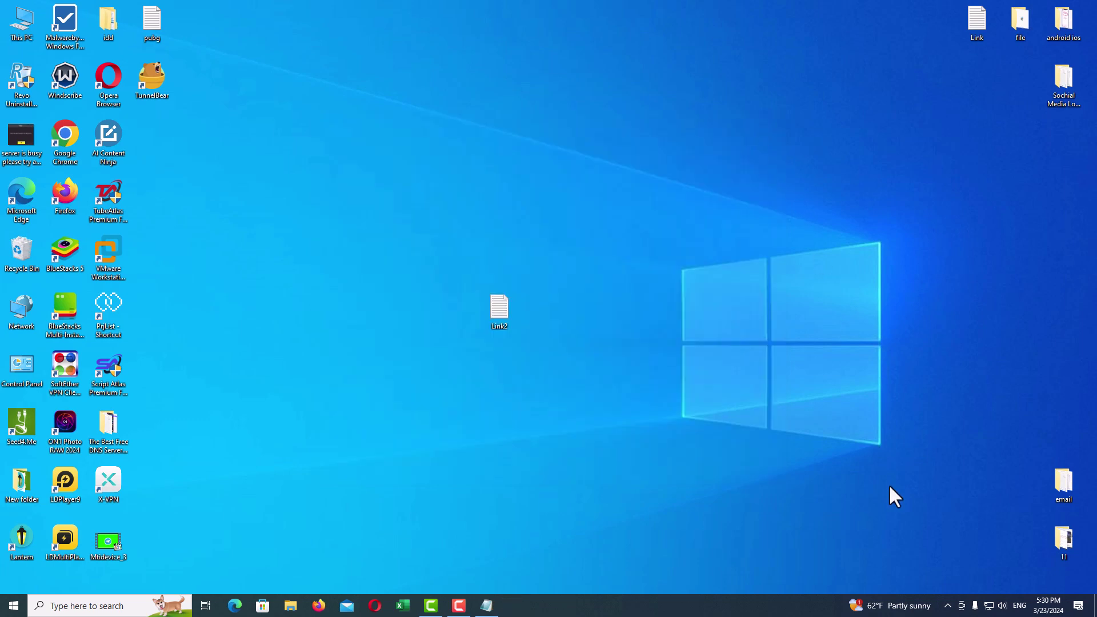
# Step: Connect SoftEther to a Japan VPN Gate relay server (111.217.57.136), then close the manager
pyautogui.click(947, 604)
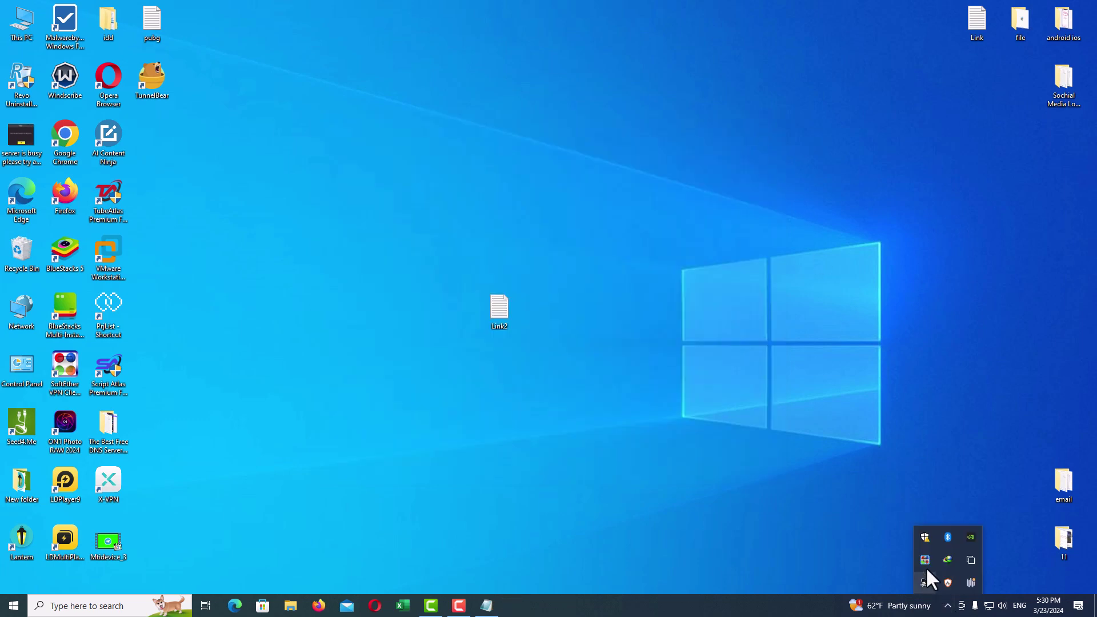
pyautogui.doubleClick(924, 559)
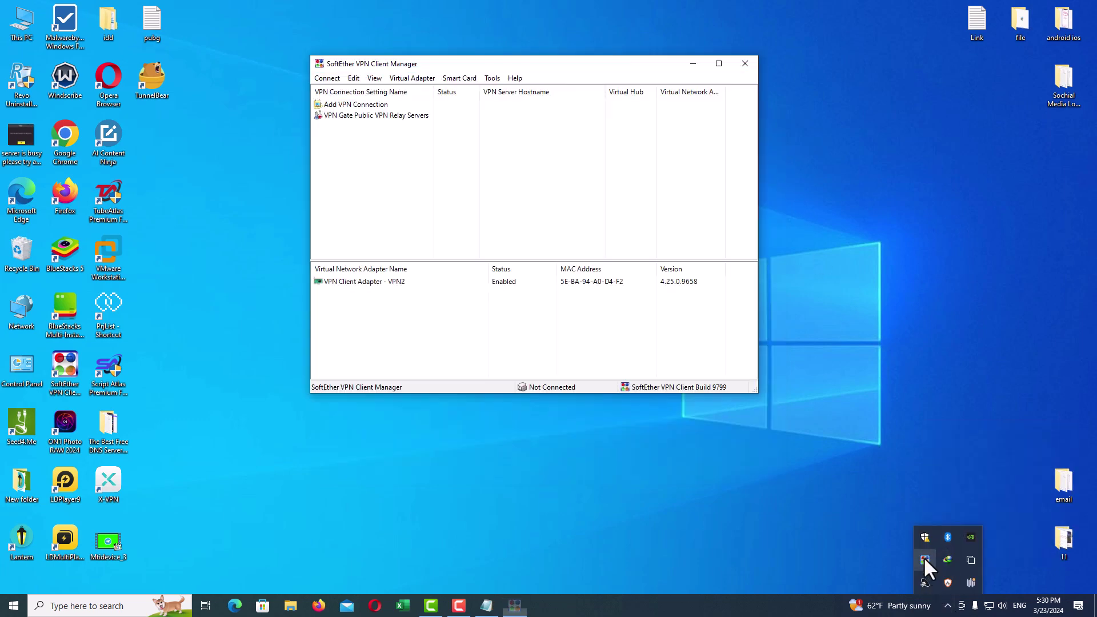
pyautogui.click(420, 118)
pyautogui.doubleClick(420, 116)
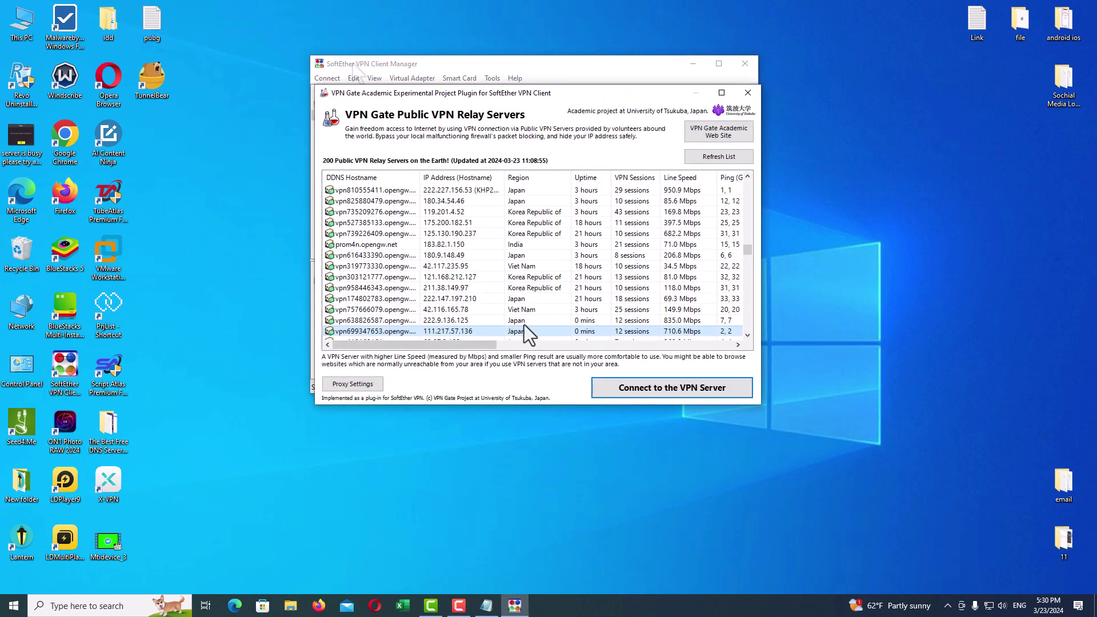
pyautogui.click(663, 390)
pyautogui.click(479, 246)
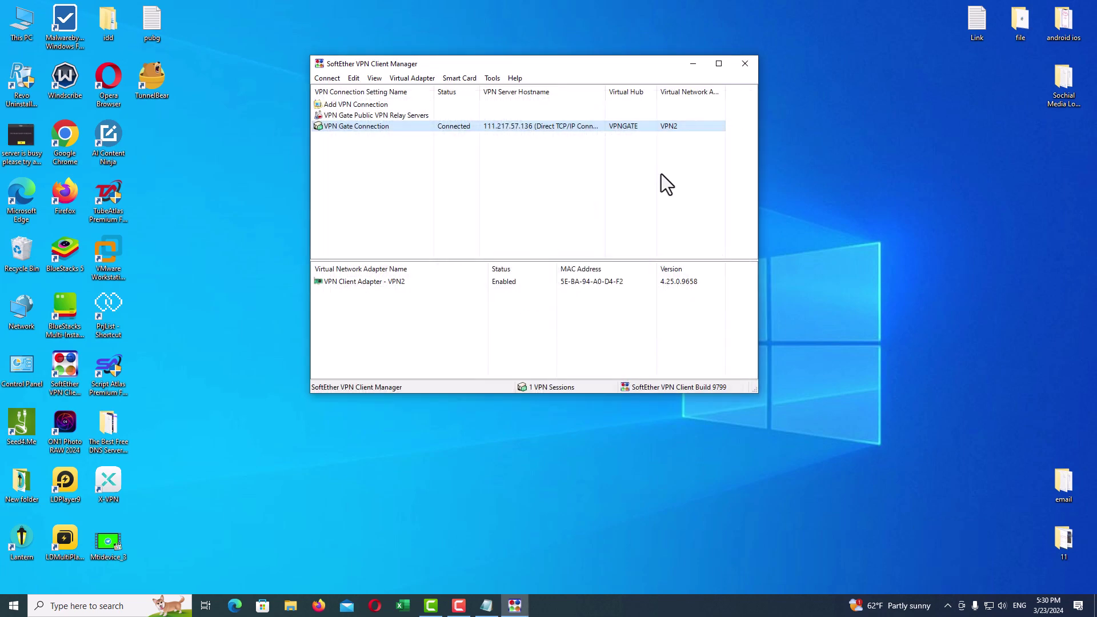
pyautogui.click(546, 336)
pyautogui.click(745, 66)
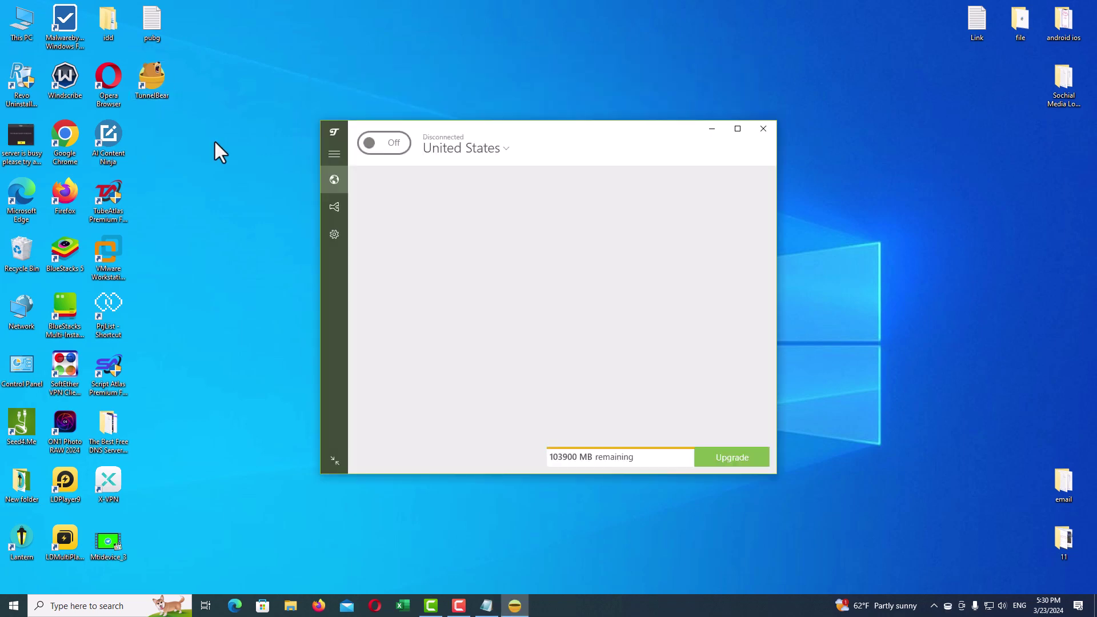
# Step: Keep United States, turn TunnelBear on until the connection is secured, then minimize it
pyautogui.click(499, 150)
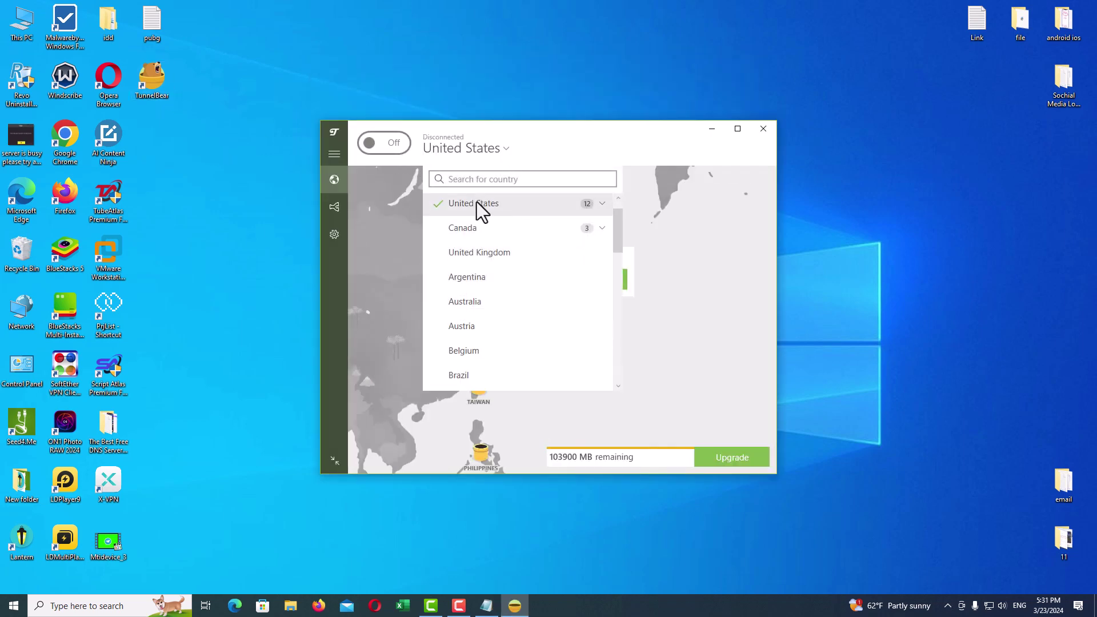
pyautogui.click(470, 201)
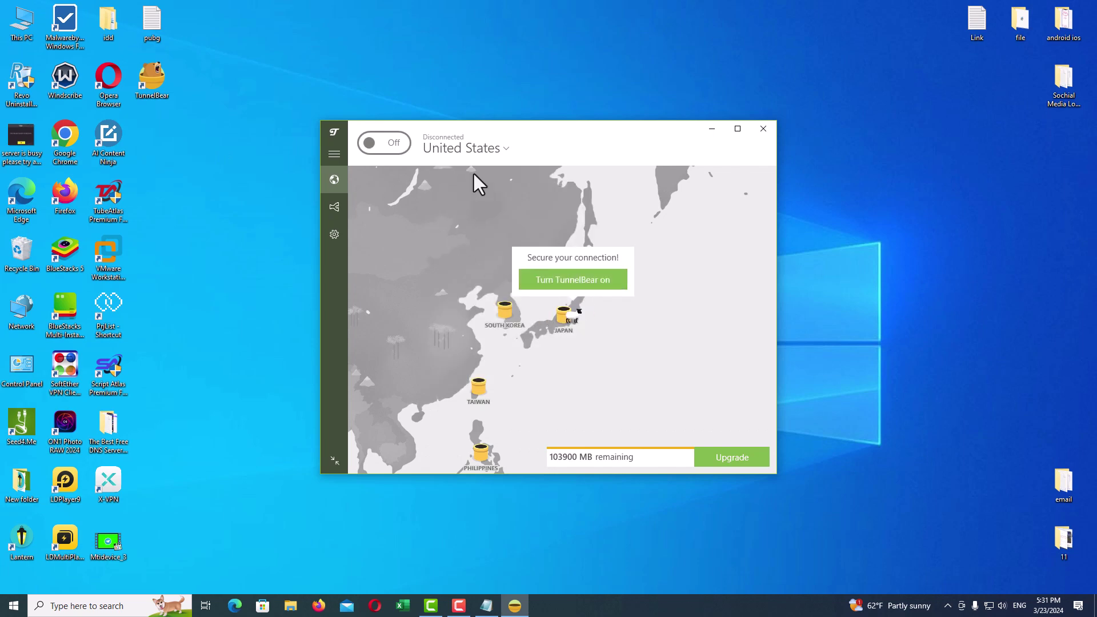
pyautogui.click(571, 283)
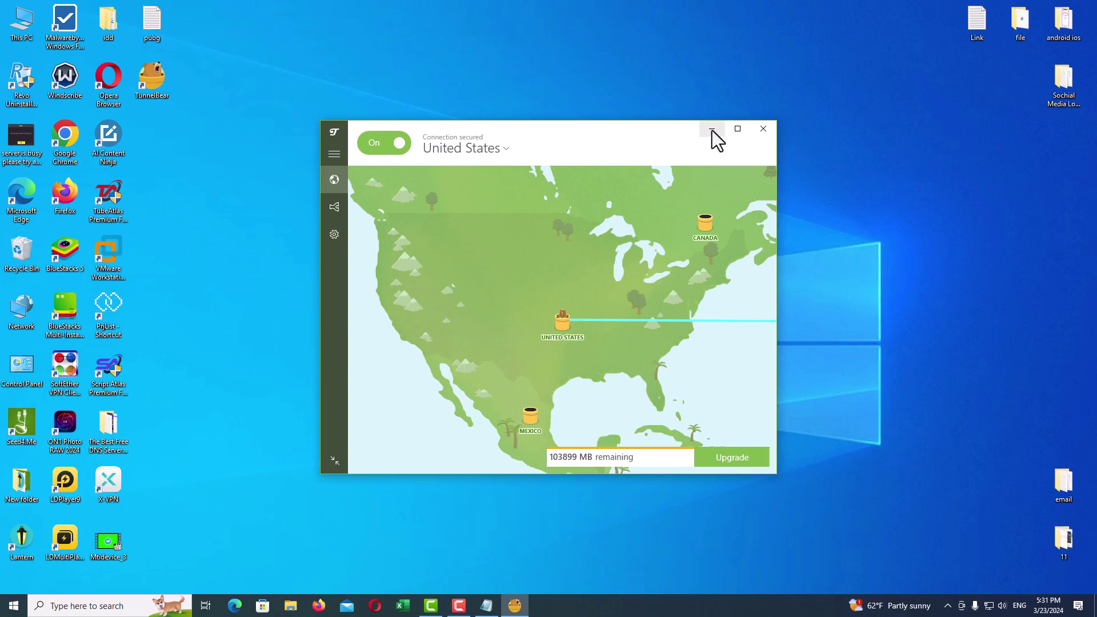
pyautogui.click(712, 130)
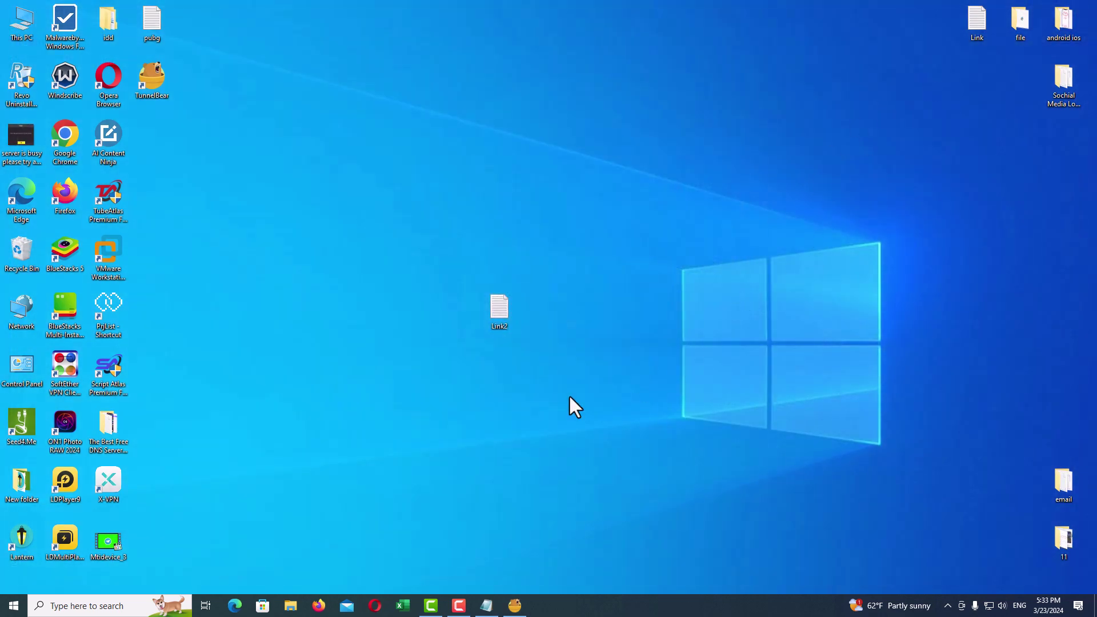
# Step: Load dnsleaktest.org in Opera
pyautogui.click(374, 606)
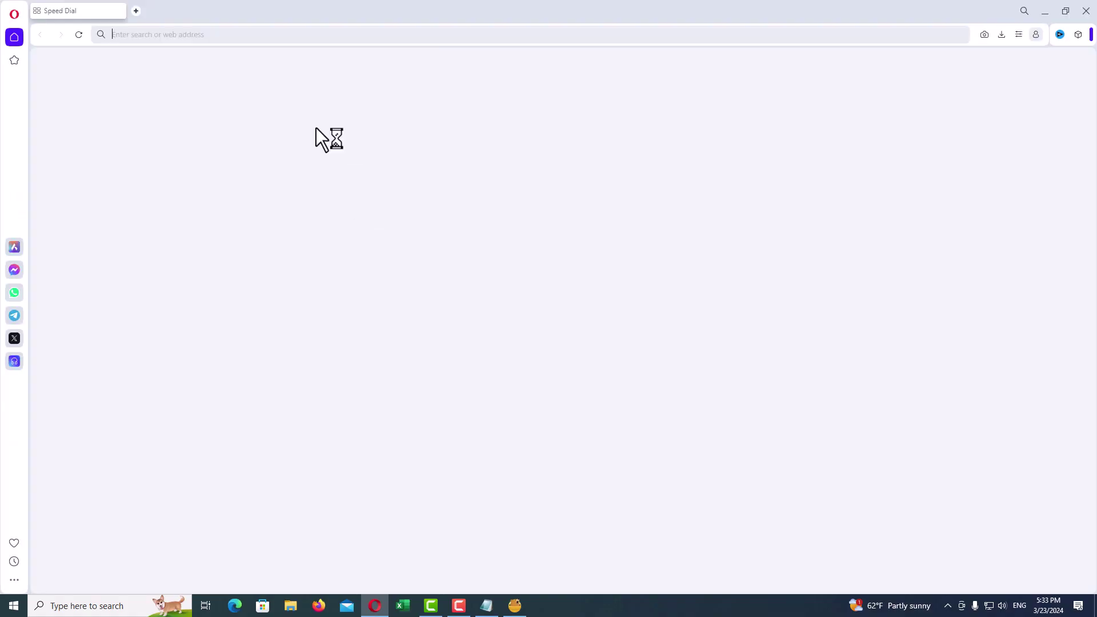
pyautogui.write('dns')
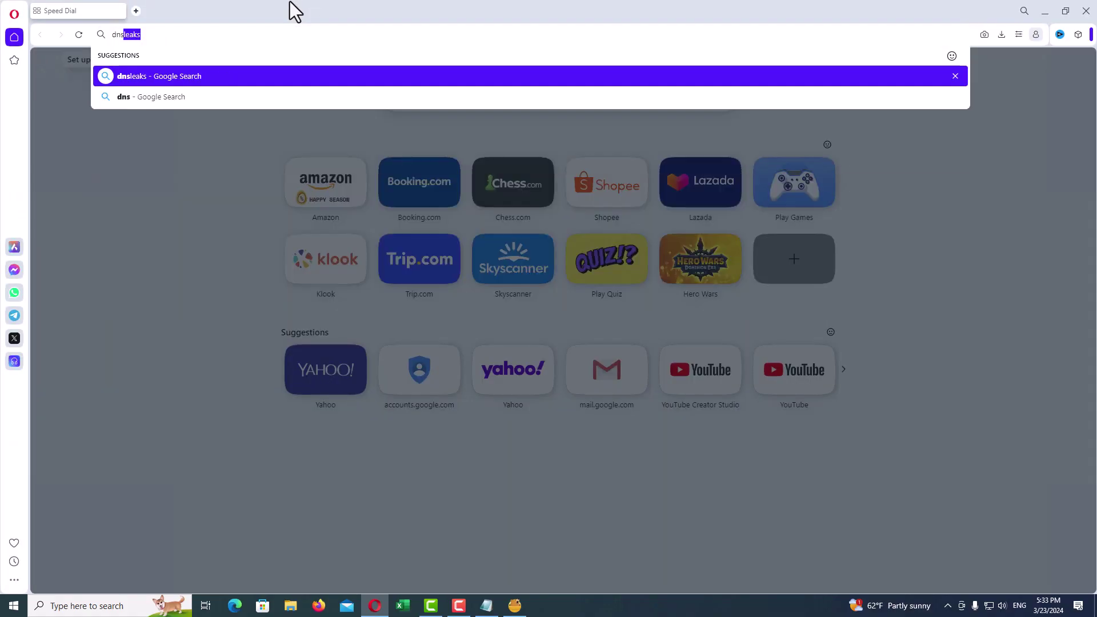
pyautogui.write('leak')
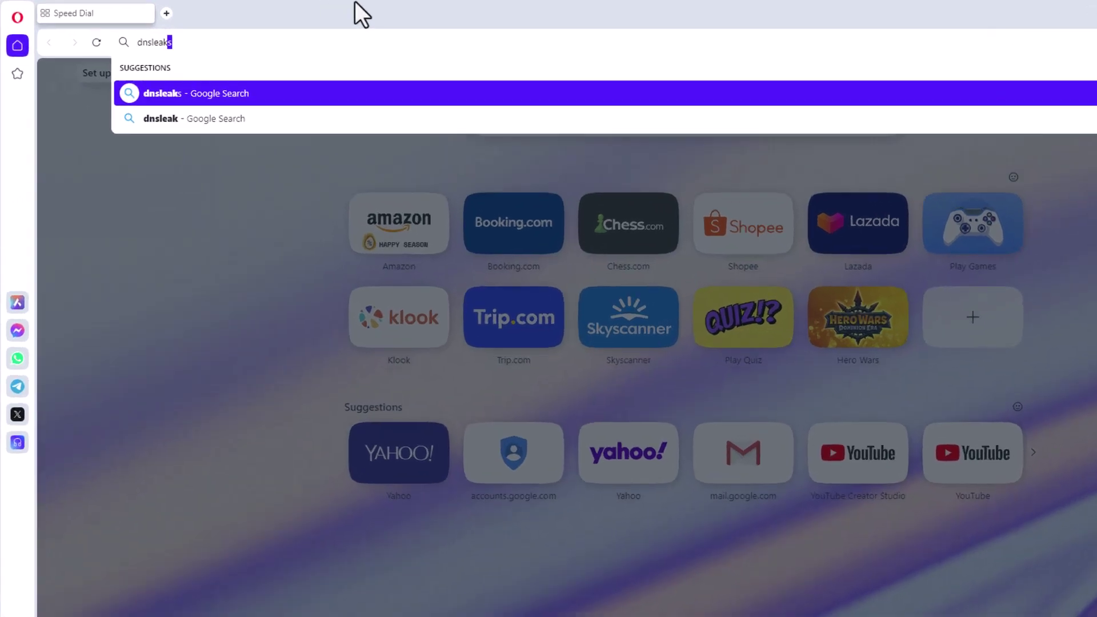
pyautogui.write('test')
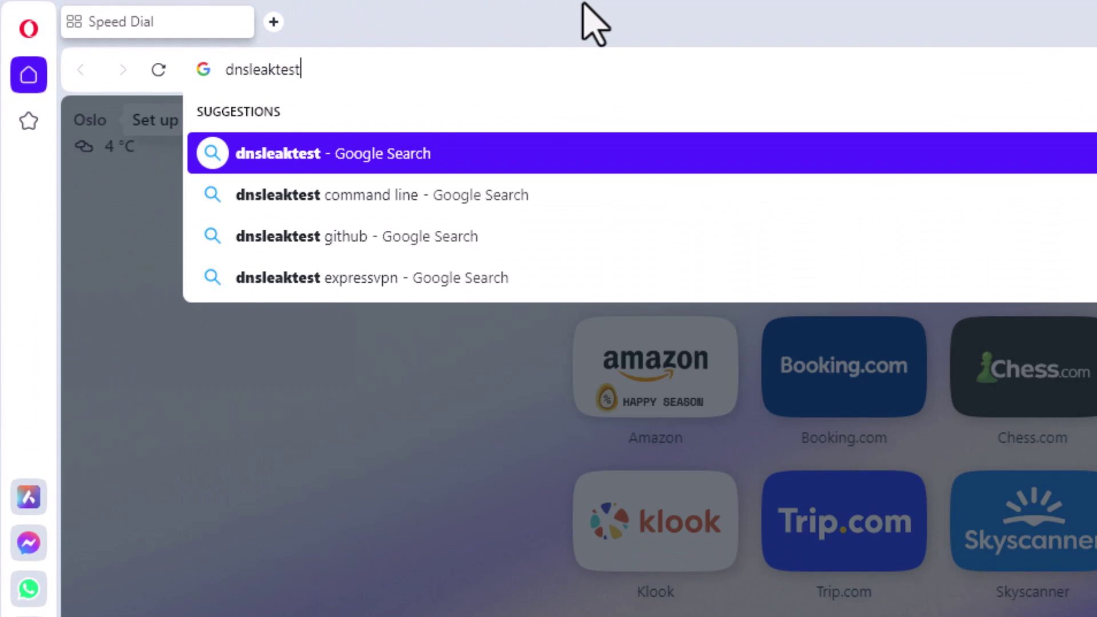
pyautogui.write('.org')
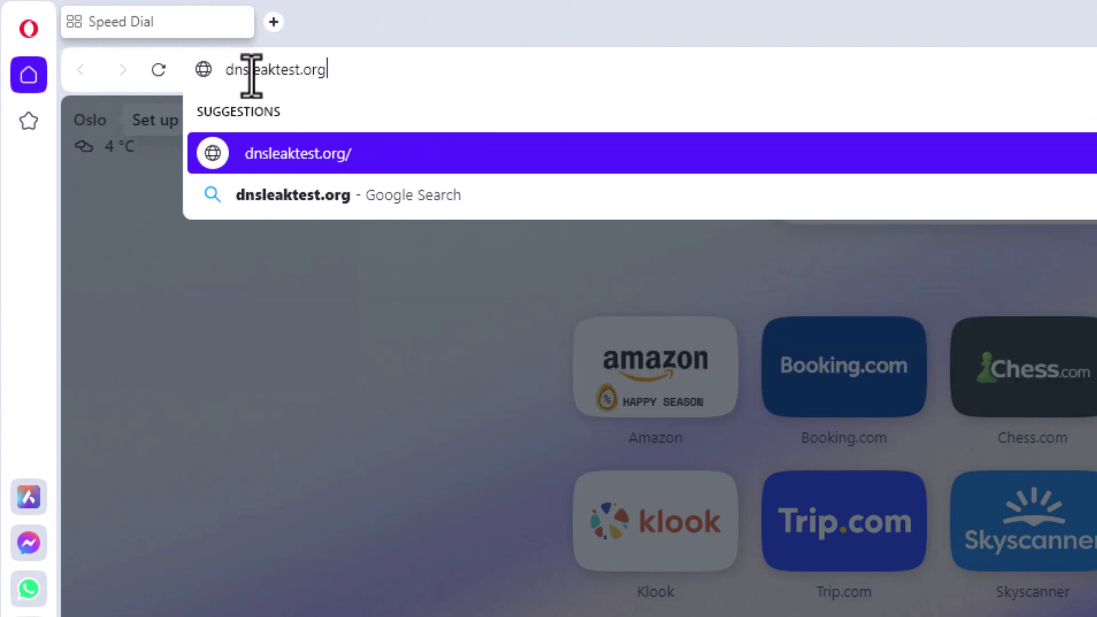
pyautogui.press('Return')
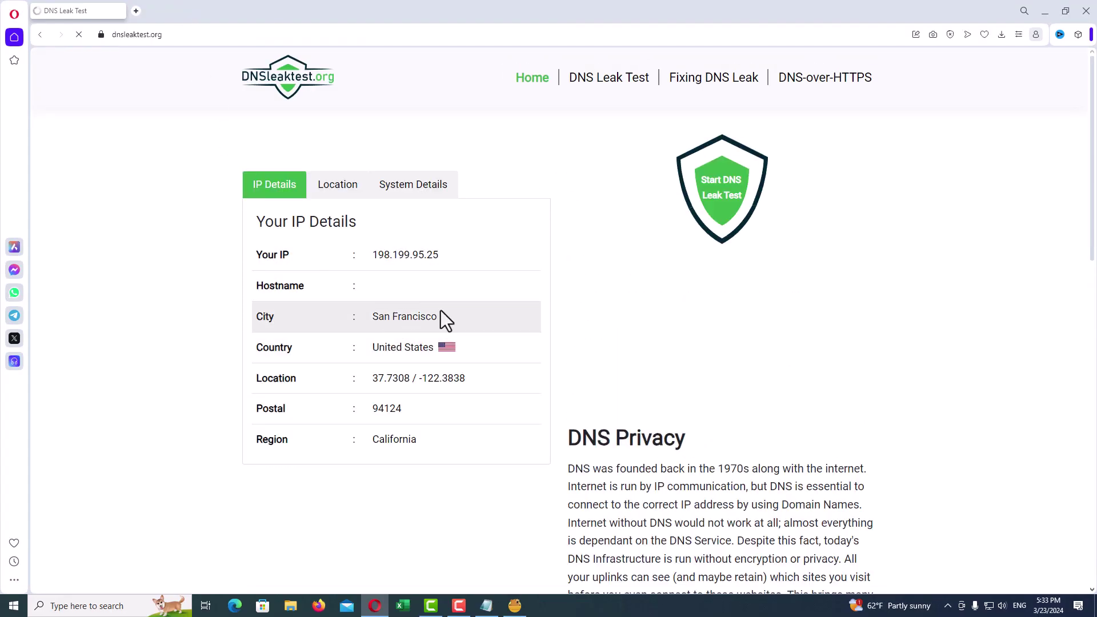
# Step: Run the DNS Leak Test, confirm 198.199.95.25 in San Francisco, and minimize Opera
pyautogui.click(604, 96)
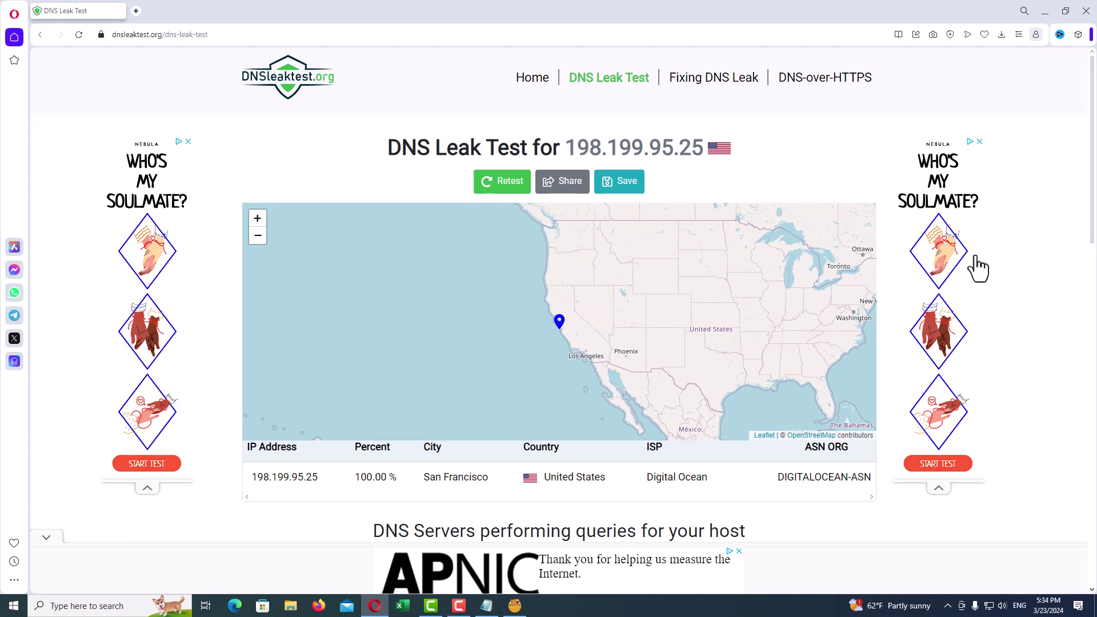
pyautogui.moveTo(1091, 213); pyautogui.dragTo(1095, 398)
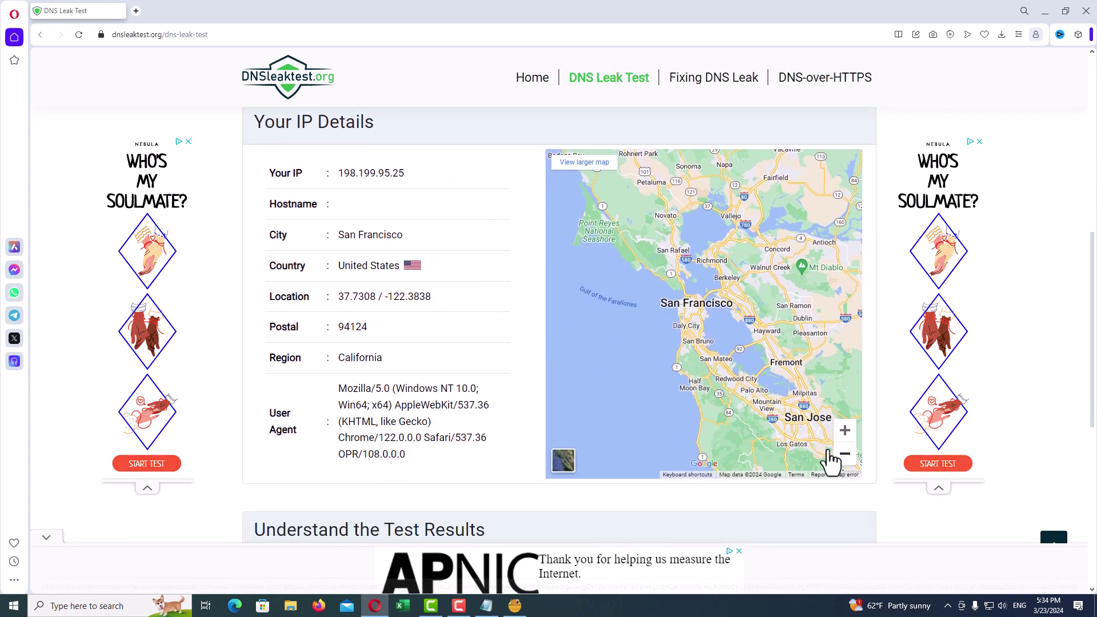
pyautogui.moveTo(1092, 313); pyautogui.dragTo(1092, 135)
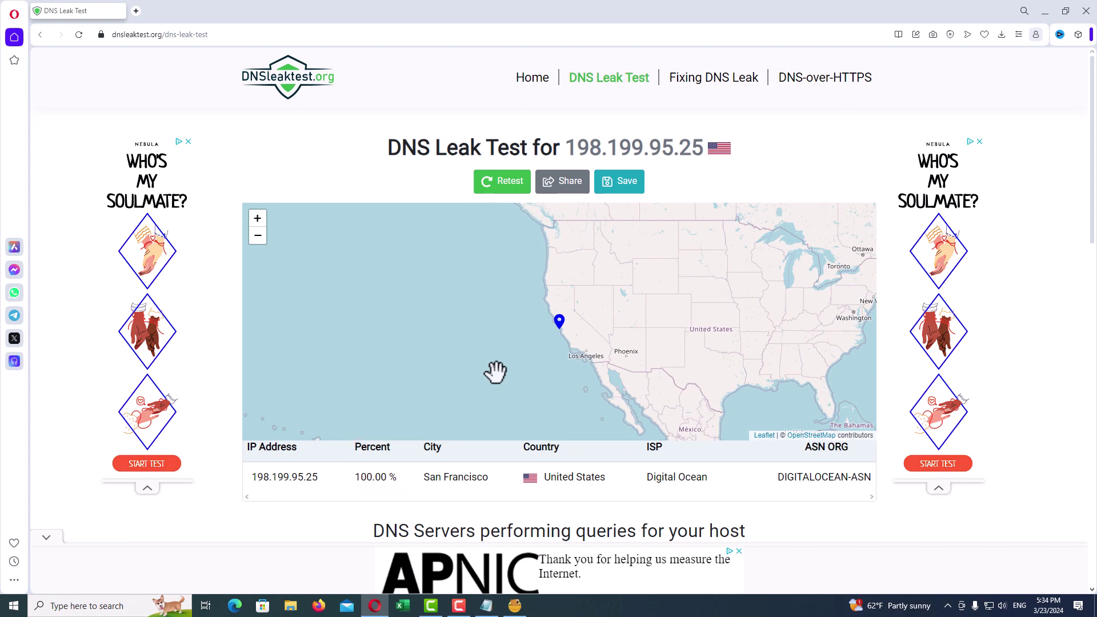
pyautogui.click(1045, 11)
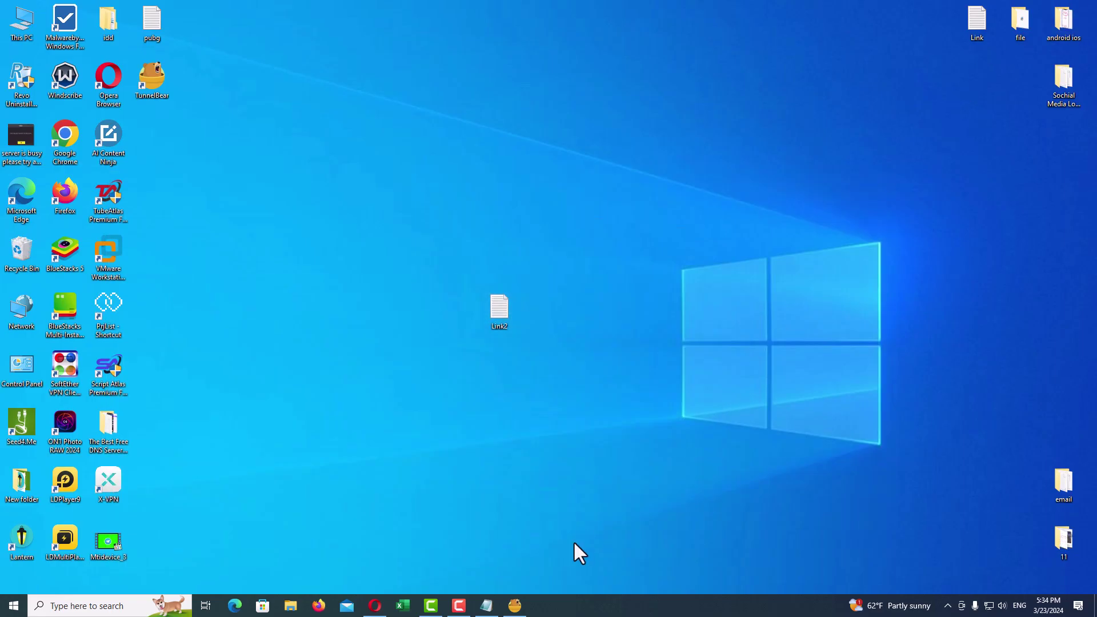
# Step: Restore the TunnelBear window from the taskbar to show the secured United States connection
pyautogui.click(514, 607)
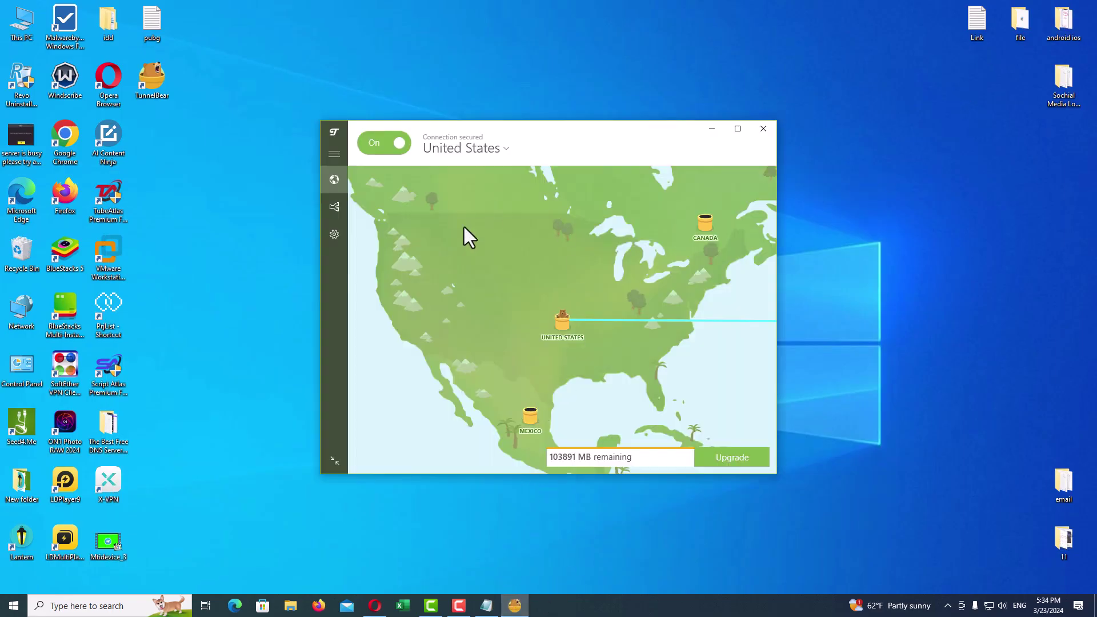